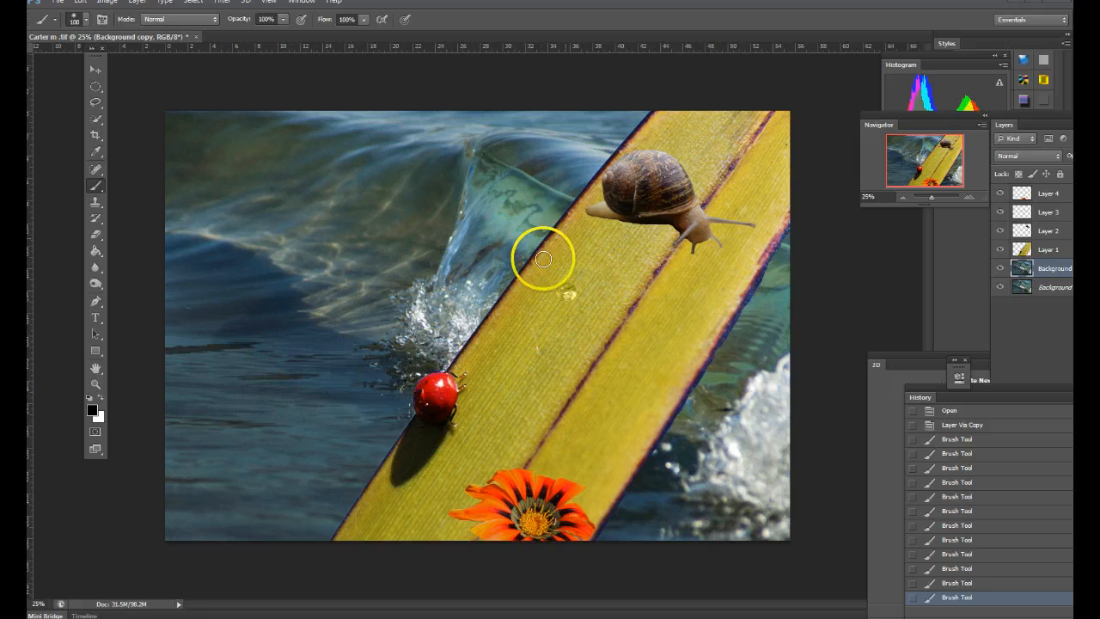
Step: Duplicate Layer 1, the yellow leaf layer beneath the snail
key(ctrl+plus)
key(ctrl+plus)
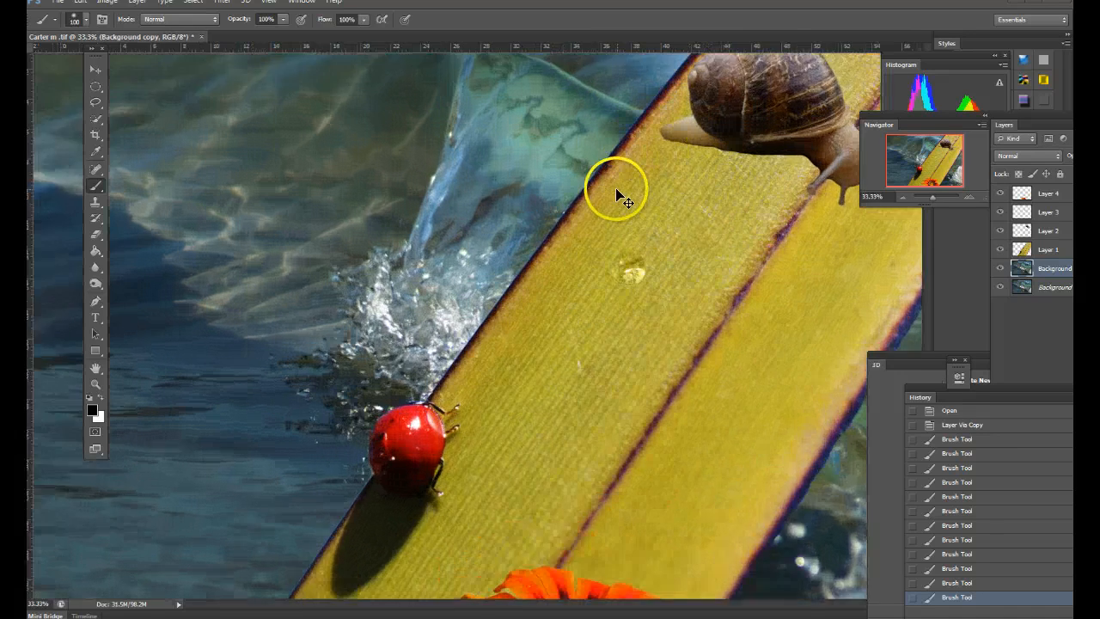
drag(692, 166, 382, 292)
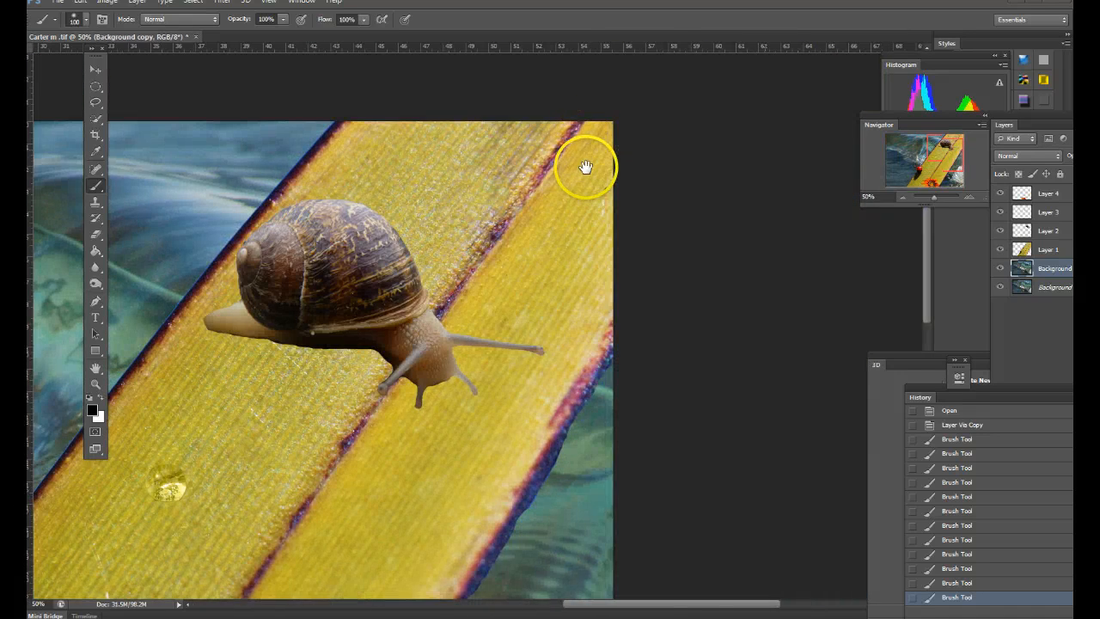
drag(585, 167, 759, 147)
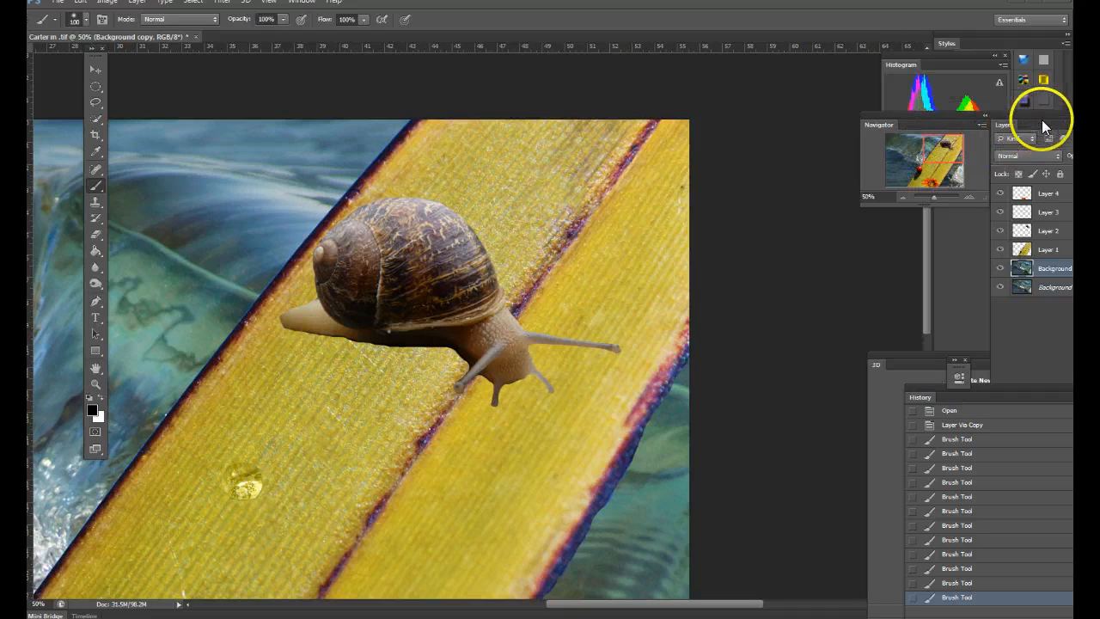
drag(1044, 125, 845, 125)
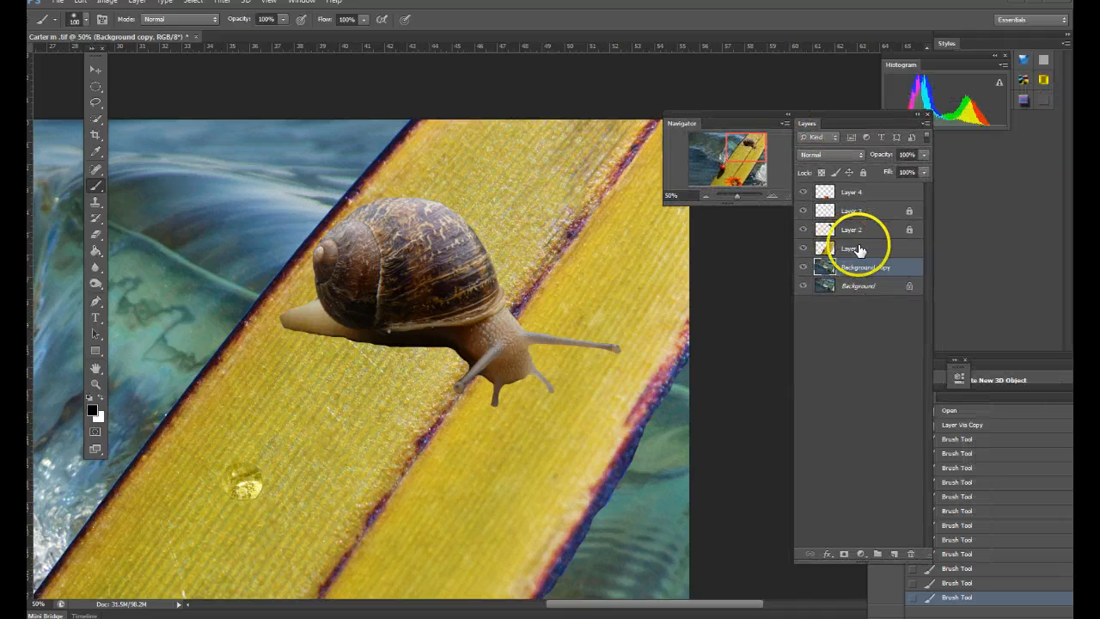
click(859, 249)
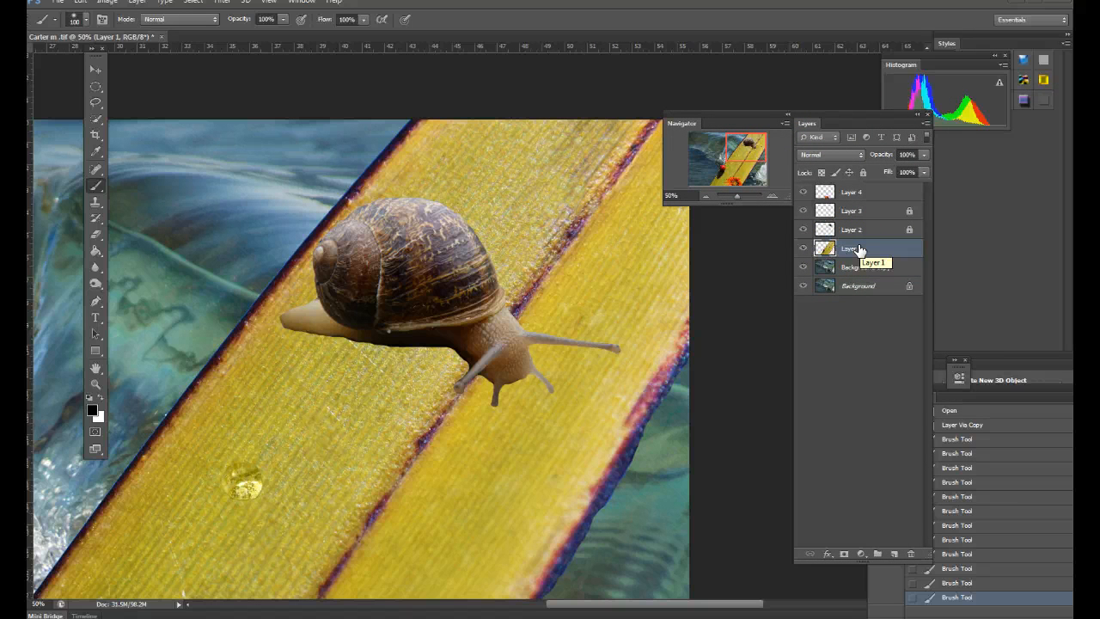
key(ctrl+j)
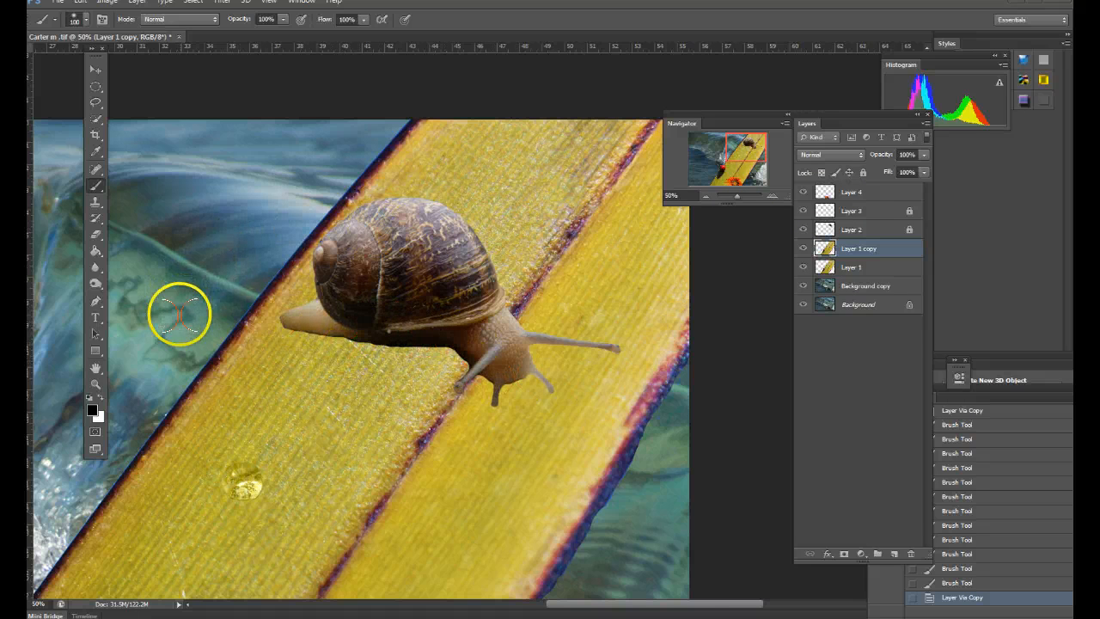
Step: Paint a faint black shadow on Layer 1 copy beneath the snail, using the Brush tool at 16% opacity
click(97, 152)
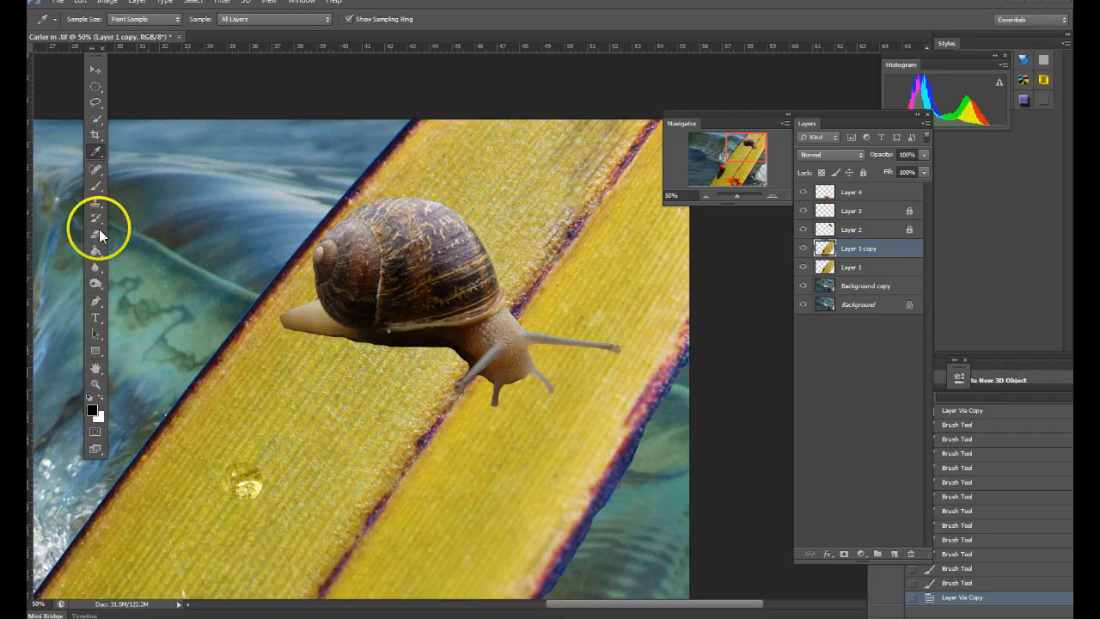
click(93, 187)
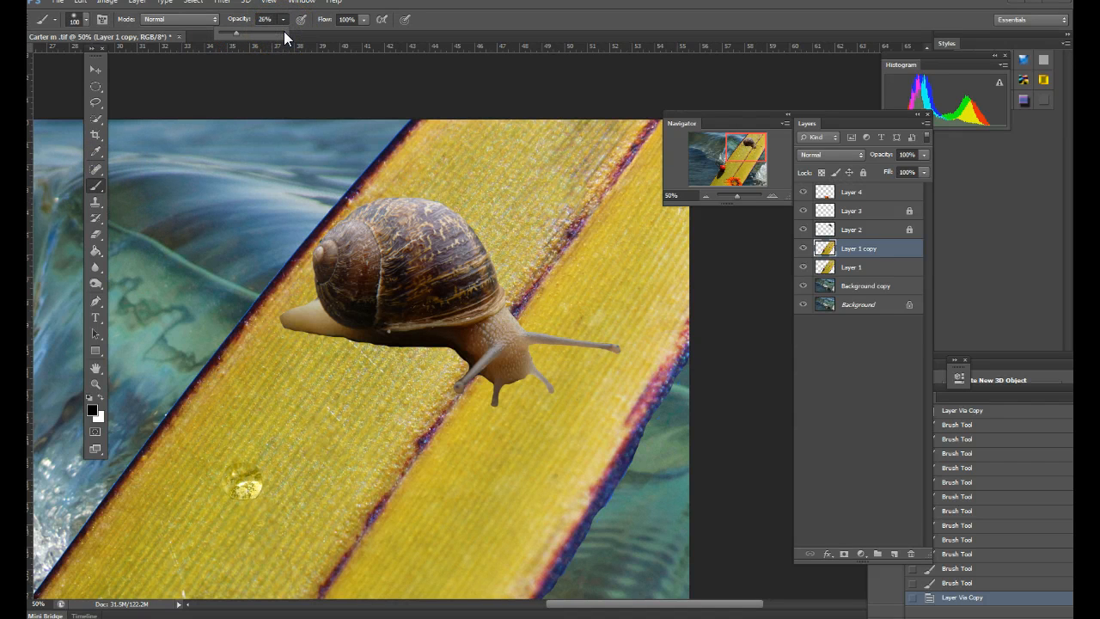
text(16)
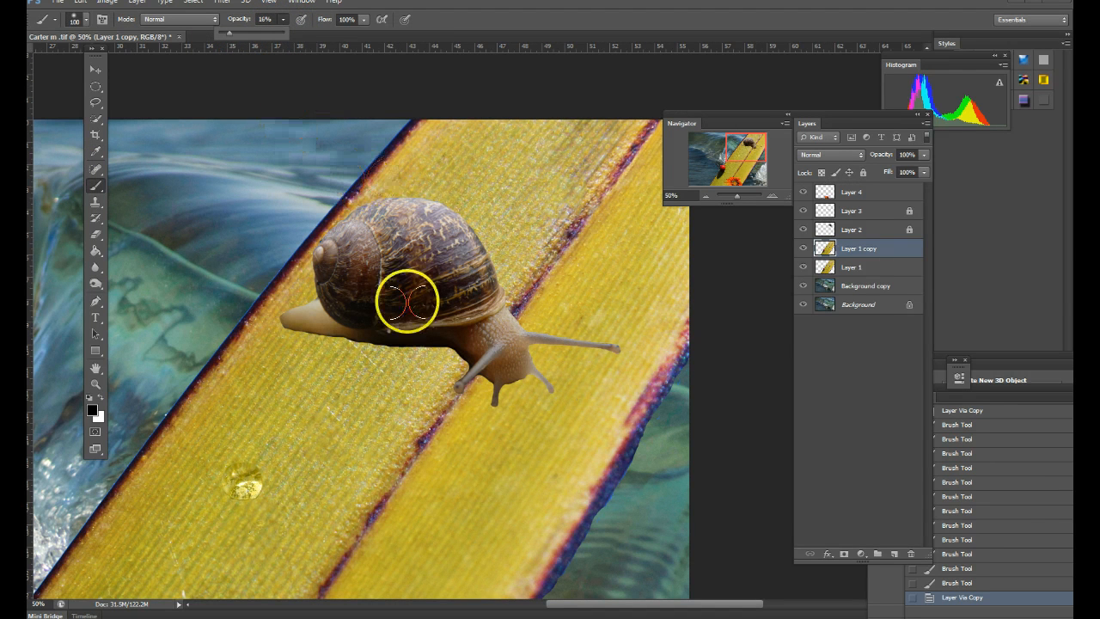
mouse_move(440, 341)
mouse_down()
mouse_move(292, 322)
mouse_move(400, 328)
mouse_move(398, 340)
mouse_move(455, 334)
mouse_move(469, 352)
mouse_move(444, 334)
mouse_move(430, 302)
mouse_up()
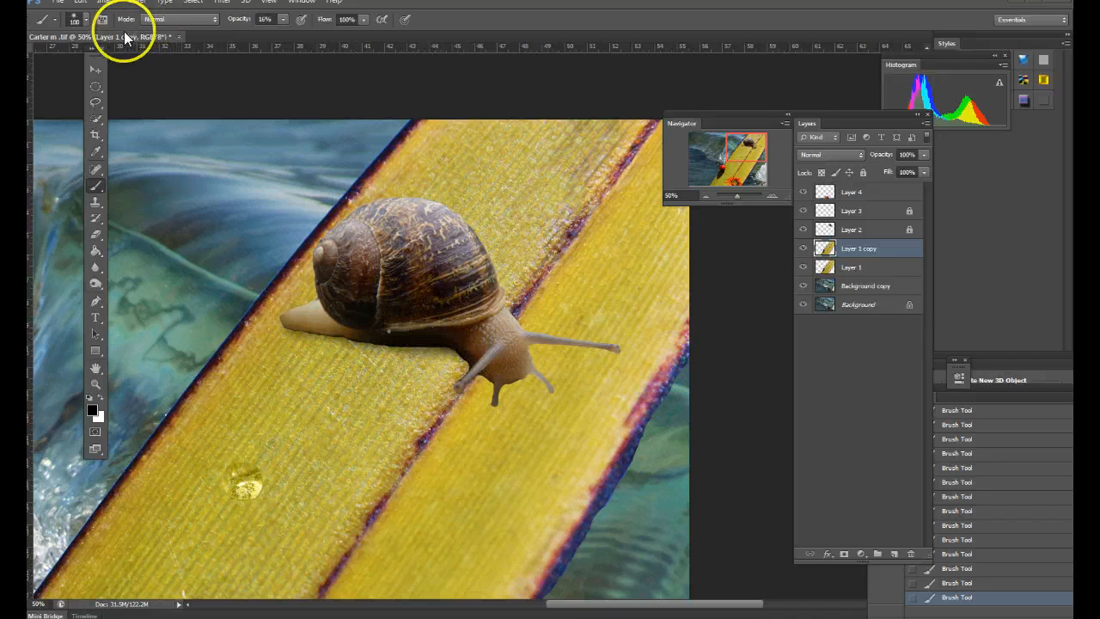
Step: Build up the shadow along the underside of the snail's body with a smaller soft brush of about 50 px
click(86, 23)
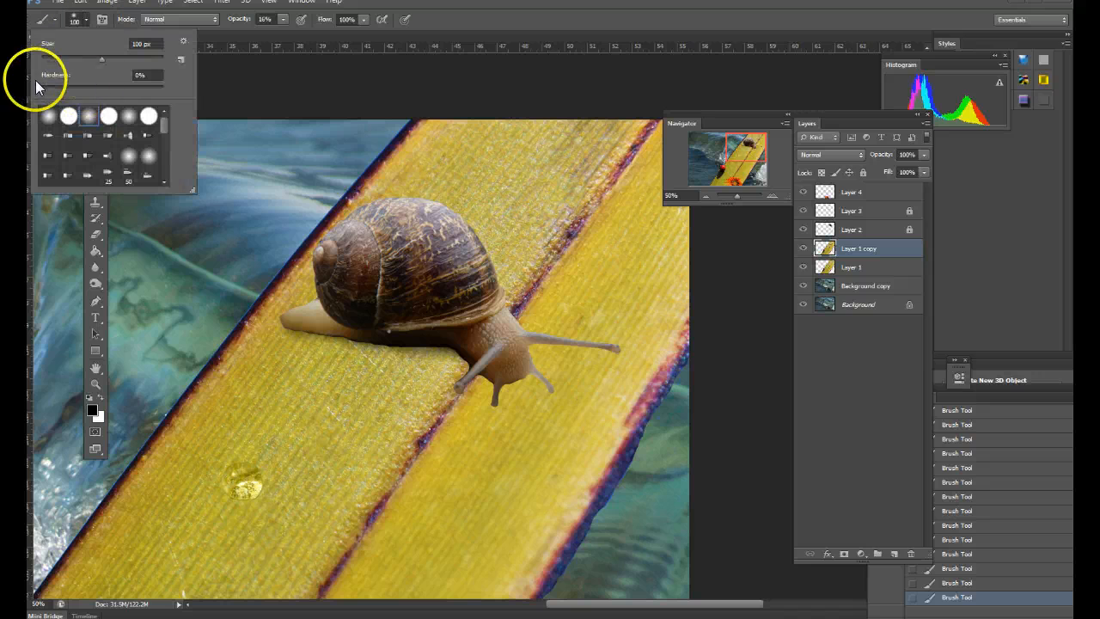
click(442, 19)
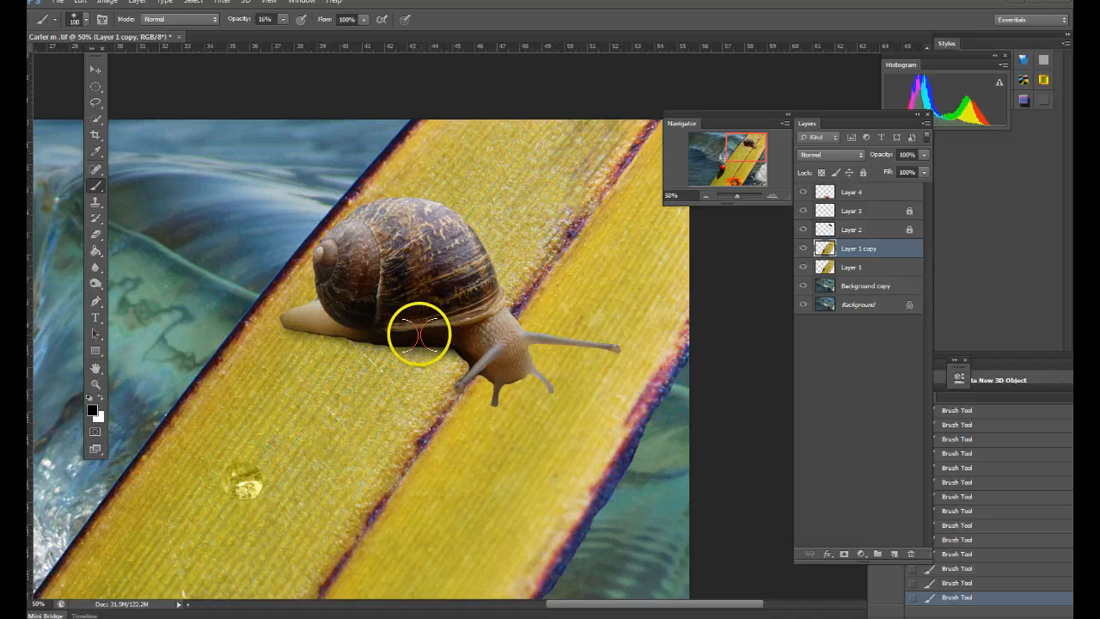
mouse_move(420, 333)
mouse_down()
mouse_move(346, 332)
mouse_move(334, 325)
mouse_move(353, 327)
mouse_move(286, 310)
mouse_move(317, 320)
mouse_up()
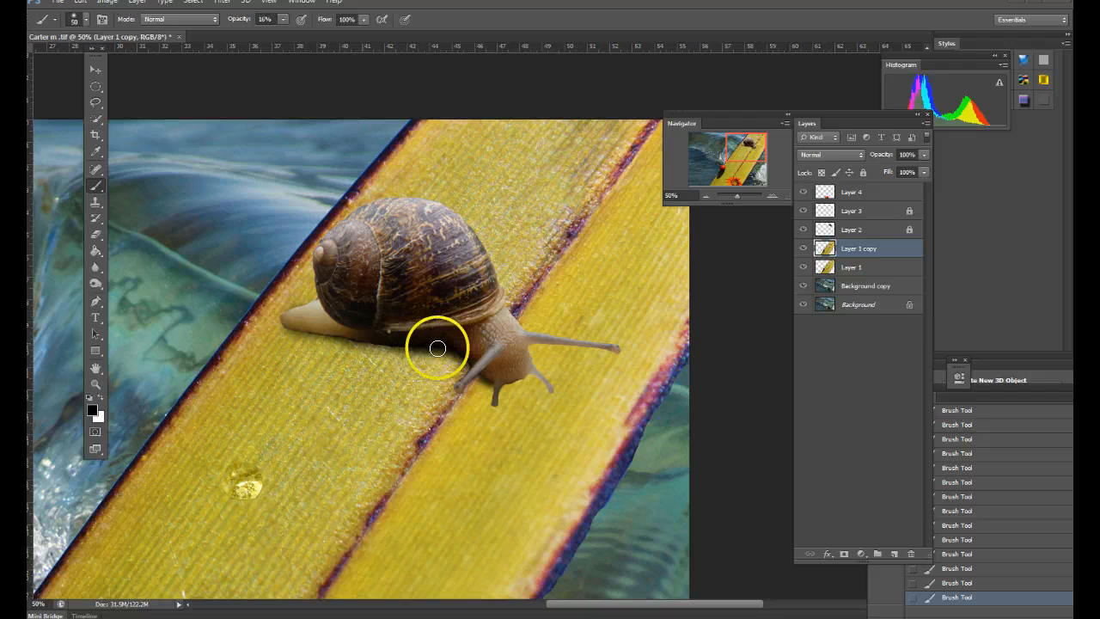
drag(393, 343, 376, 343)
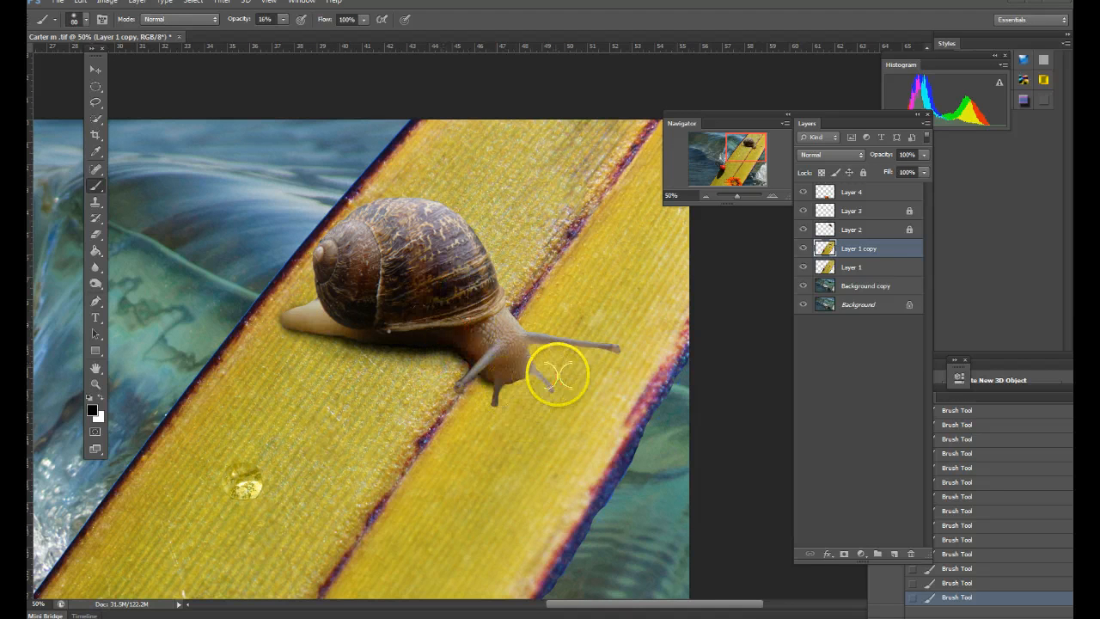
Step: Compare the snail with and without its painted shadow by toggling Layer 1 copy, and view the whole image
click(804, 249)
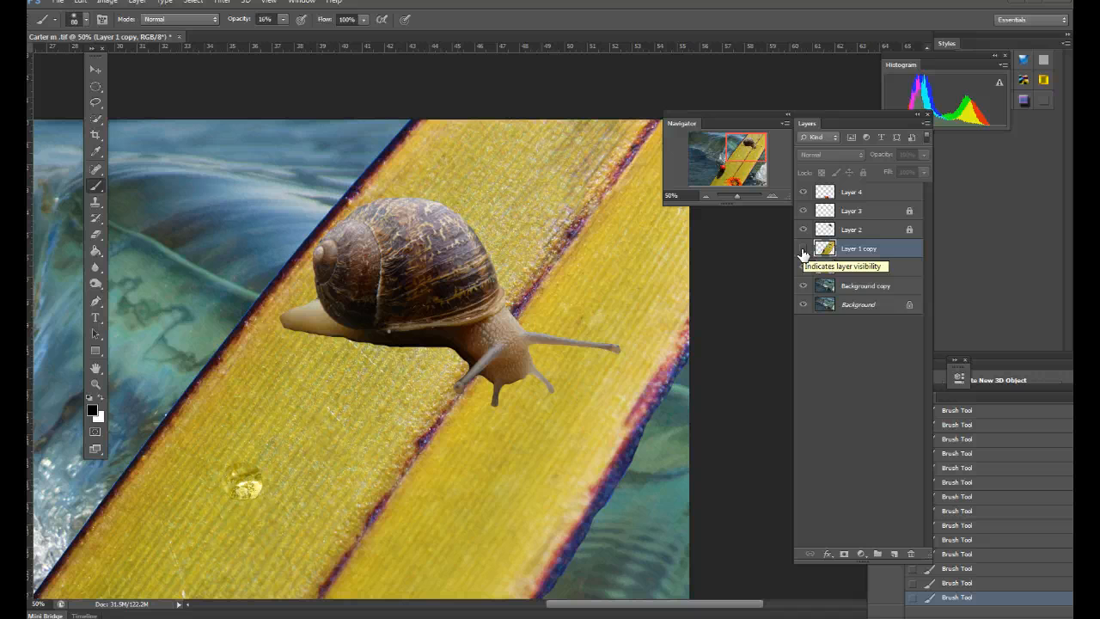
click(803, 250)
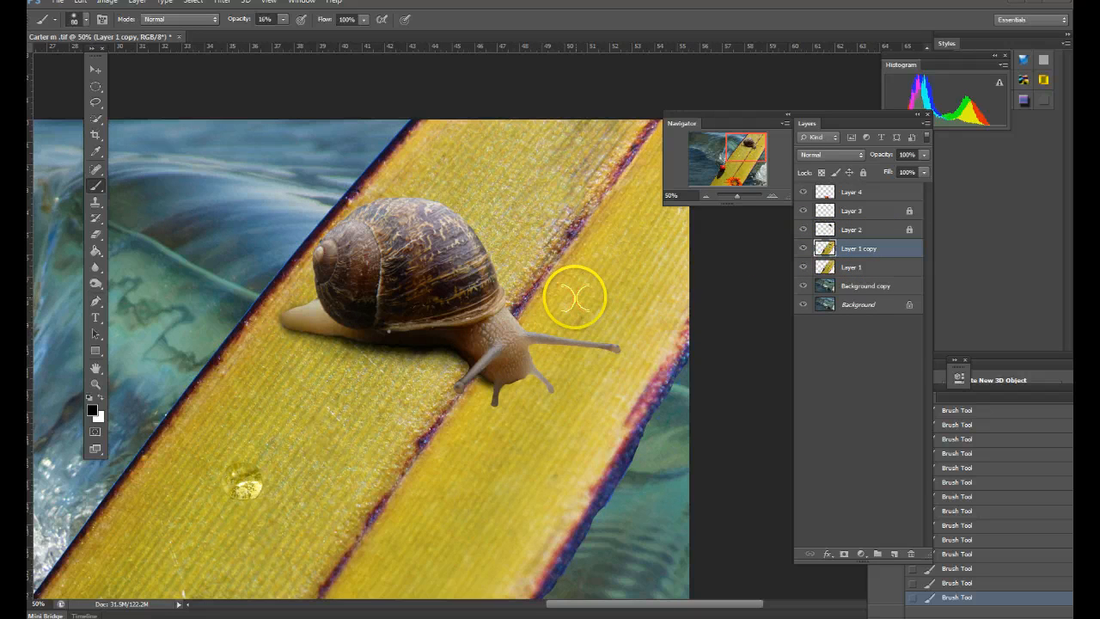
key(ctrl+minus)
key(ctrl+minus)
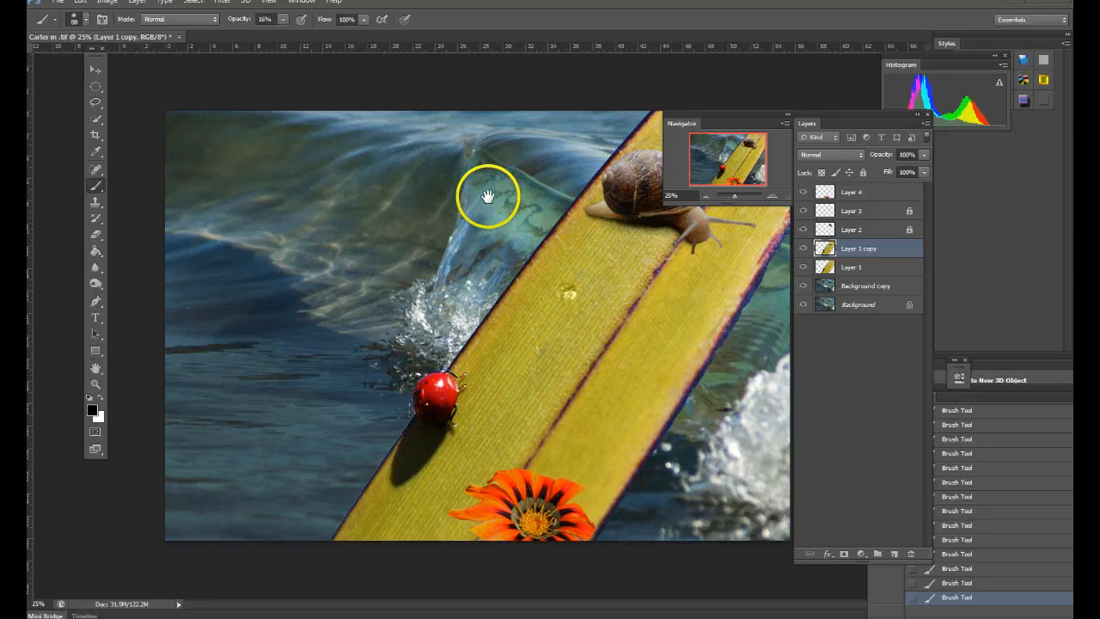
Step: Clear the panels away from the snail and hide Layer 1 copy with its painted shadow
drag(755, 120, 998, 204)
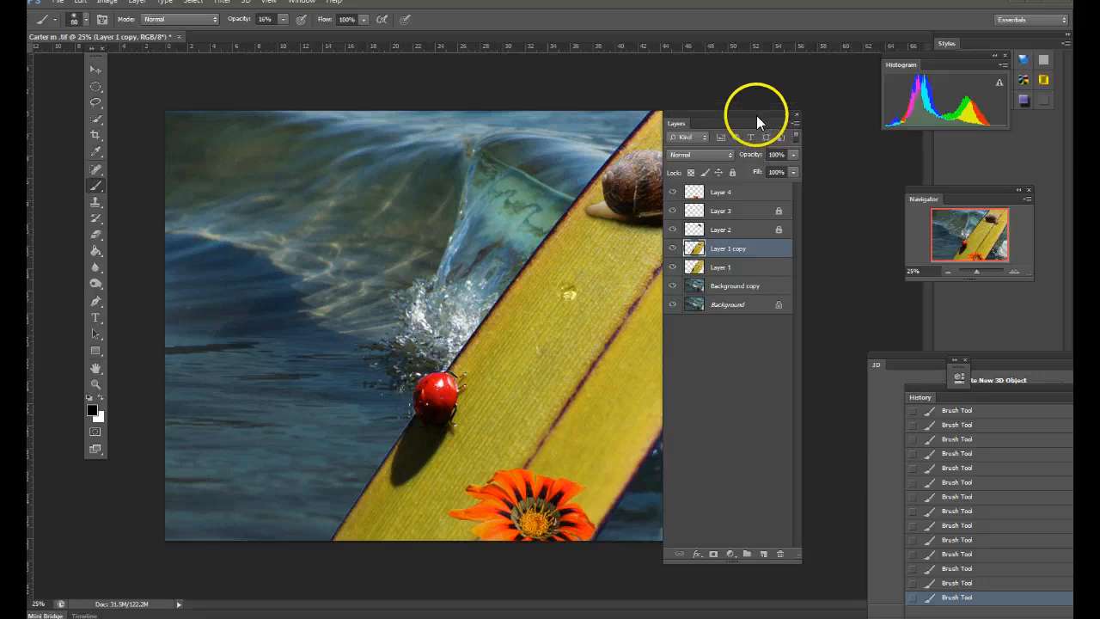
drag(756, 111, 870, 89)
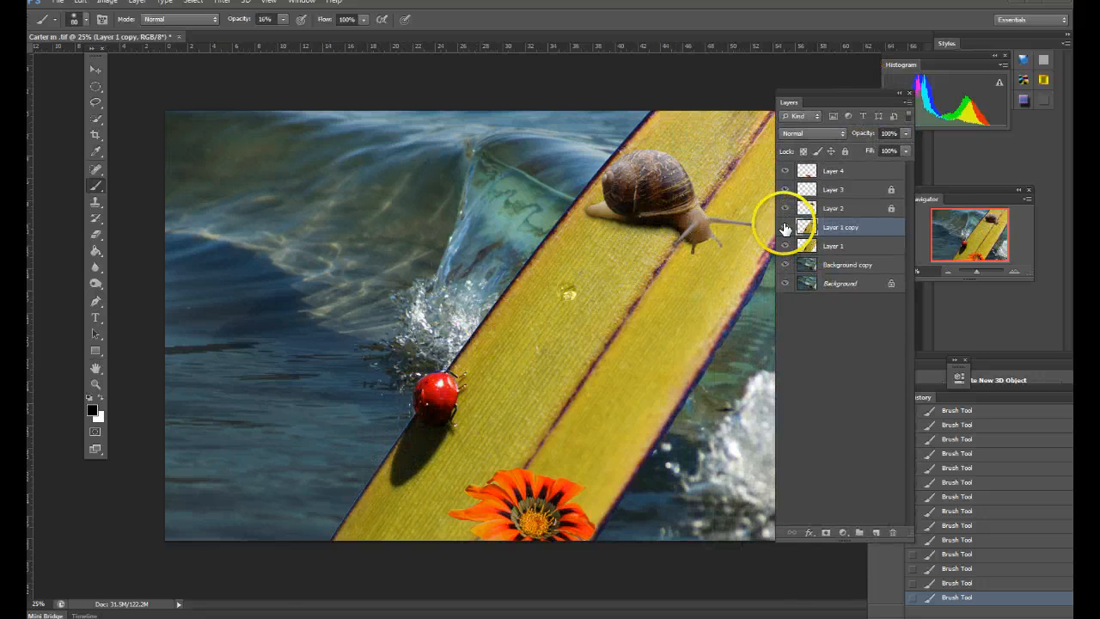
click(784, 226)
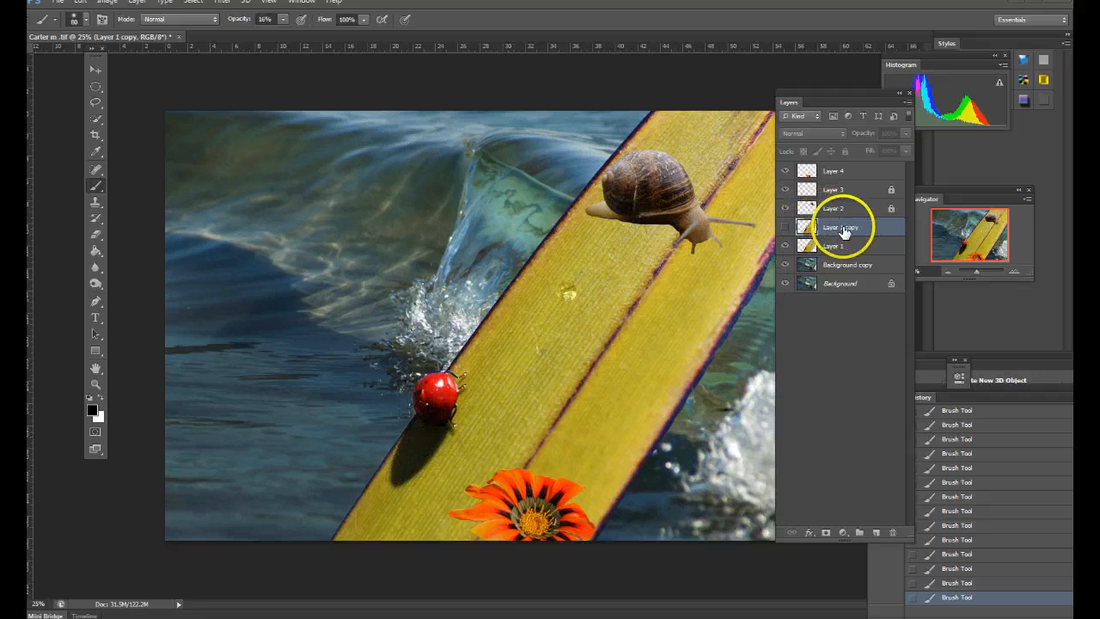
Step: Duplicate the snail's Layer 2 and move the copy slightly below the original snail
click(96, 69)
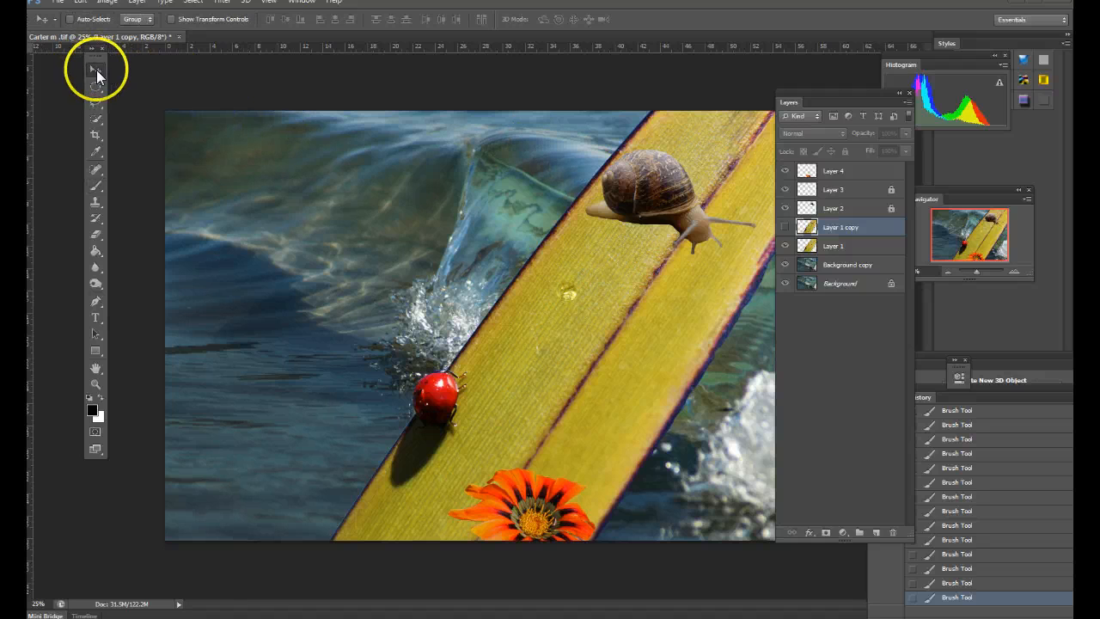
right_click(644, 186)
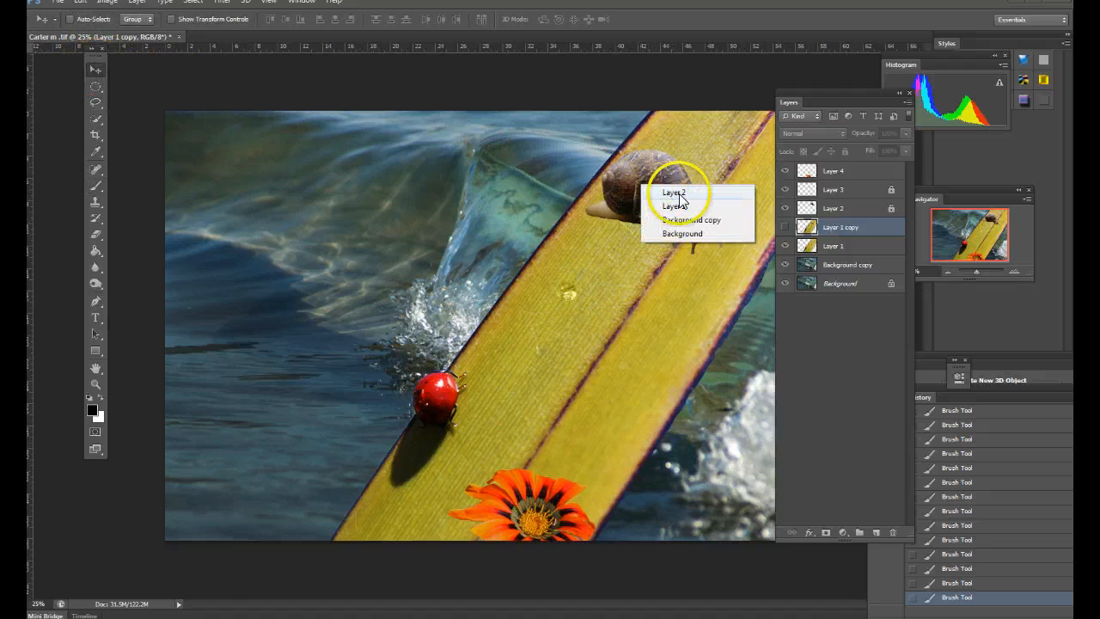
click(670, 193)
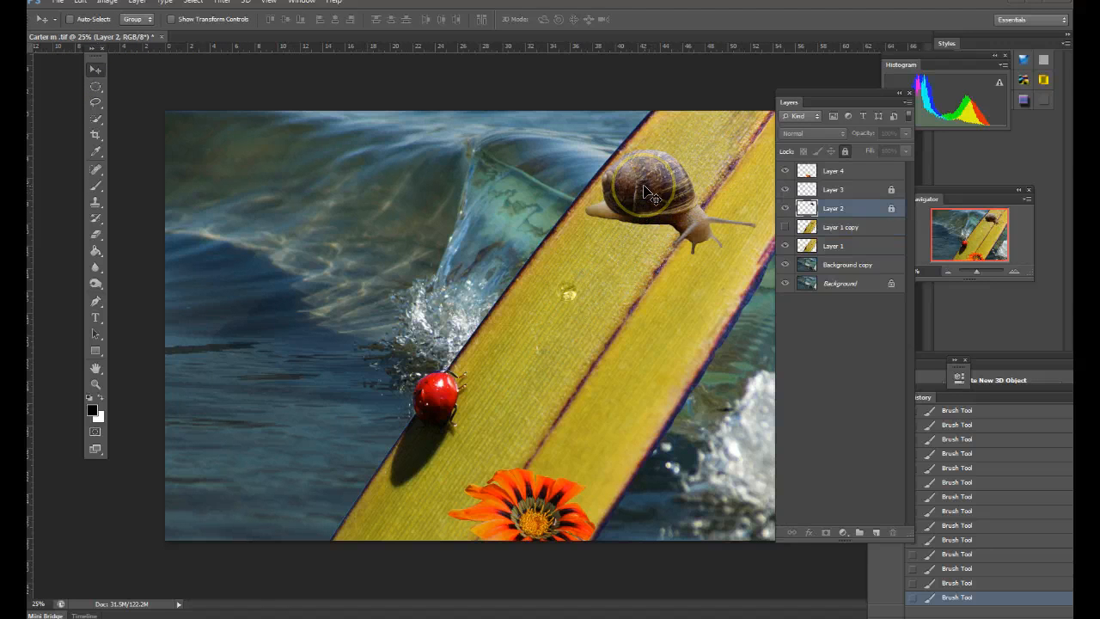
key(ctrl+j)
drag(651, 196, 650, 219)
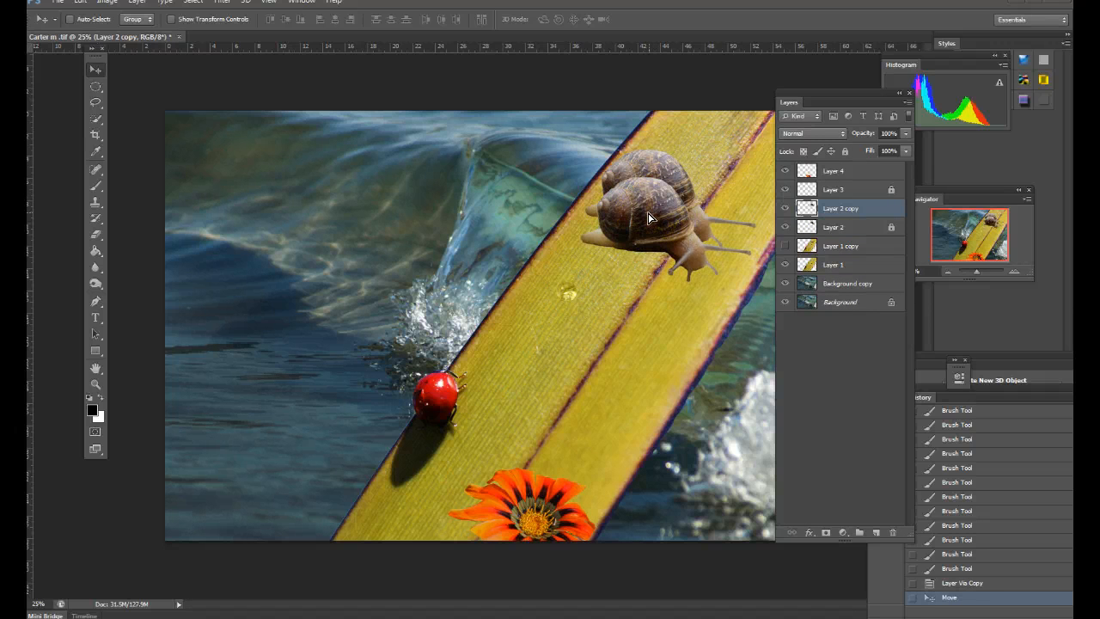
Step: Flip the snail copy vertically and move it beneath the original snail
key(ctrl+t)
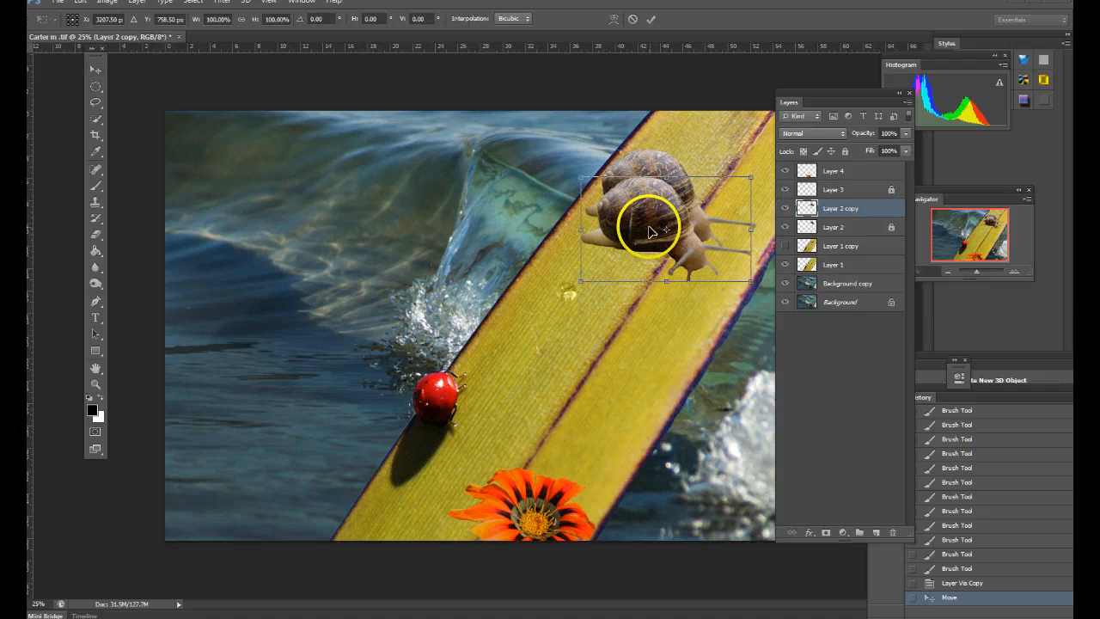
right_click(649, 232)
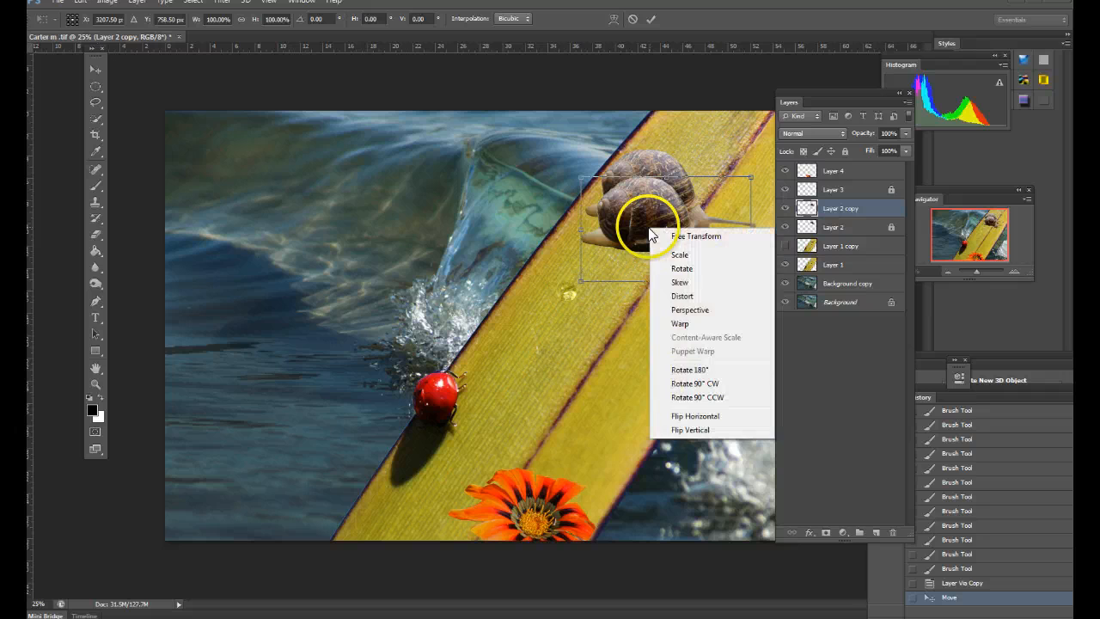
click(685, 431)
drag(671, 257, 647, 295)
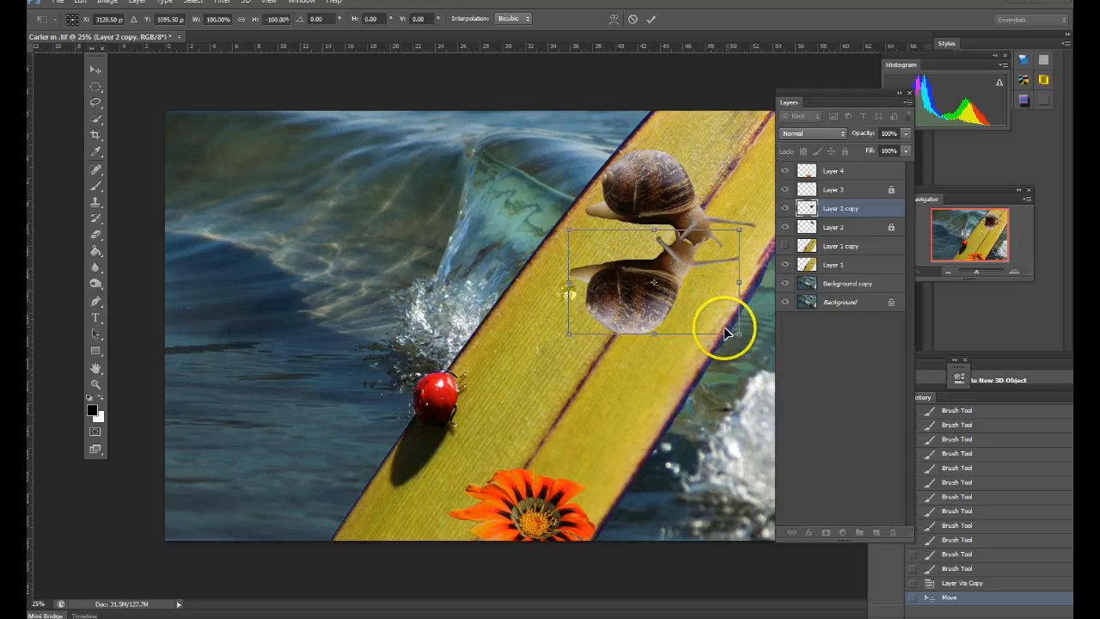
Step: Rotate the flipped snail copy to about -147.58°, position it just under the original snail and apply the transform
drag(725, 324, 722, 369)
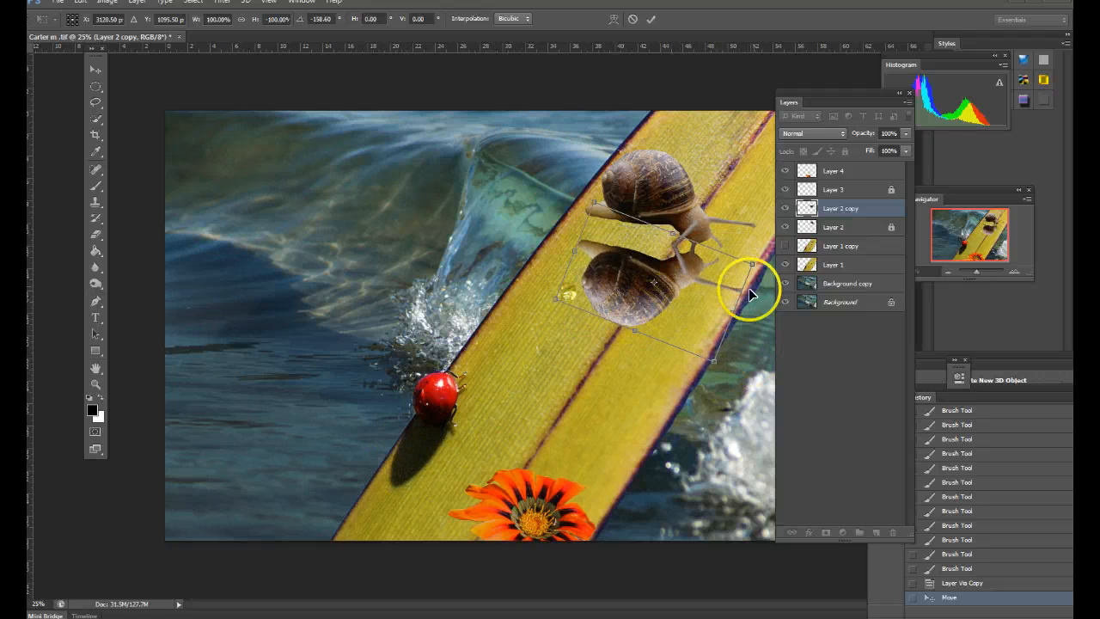
drag(720, 293, 697, 294)
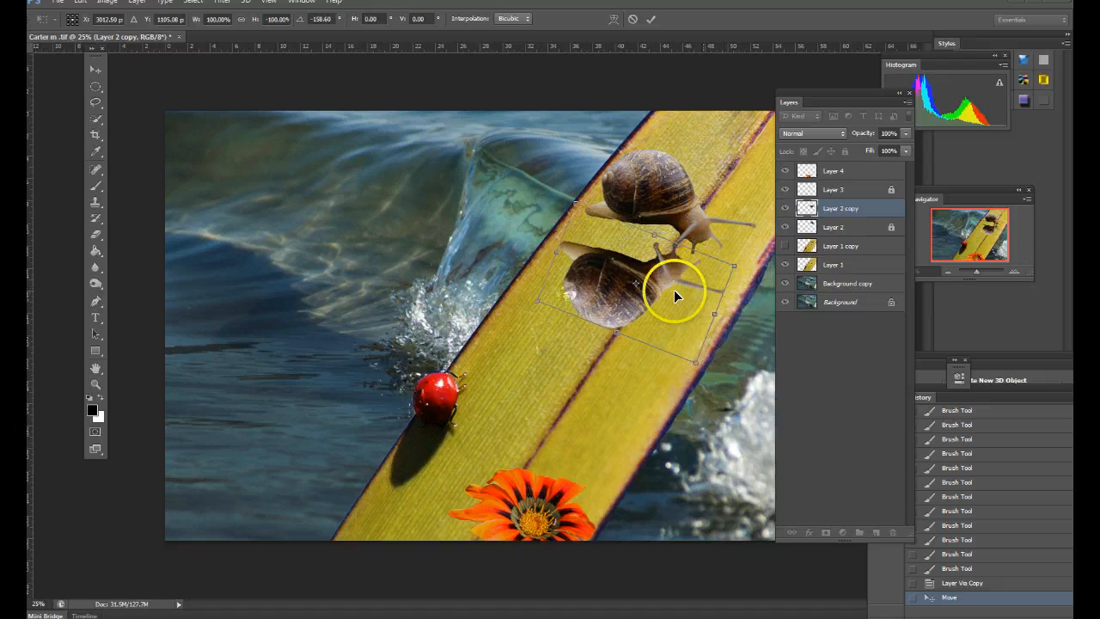
drag(724, 396, 713, 408)
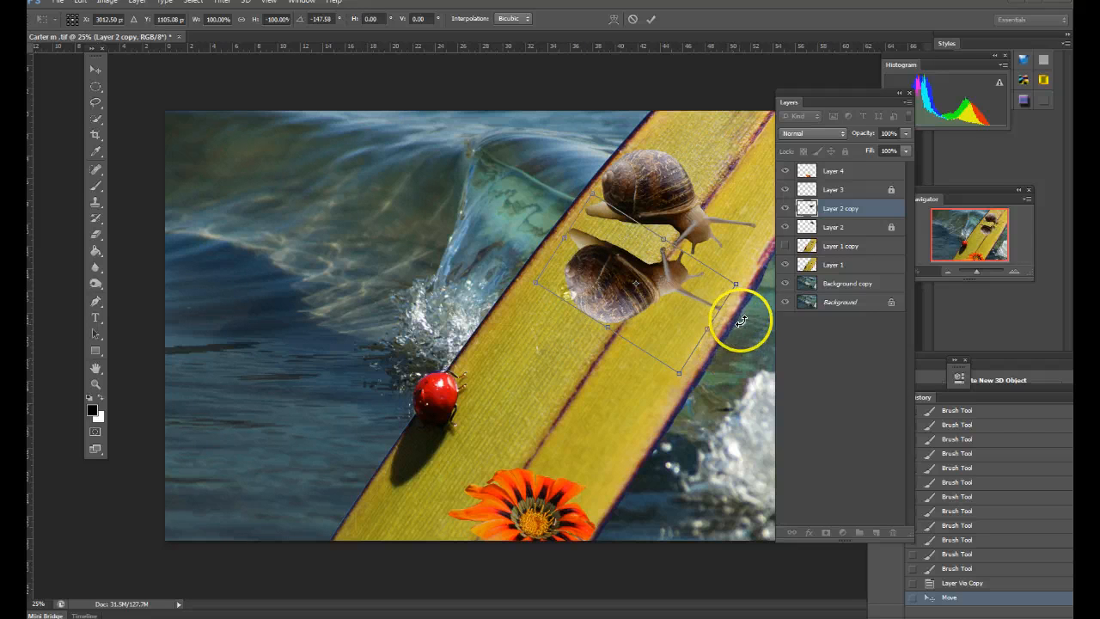
drag(677, 301, 681, 307)
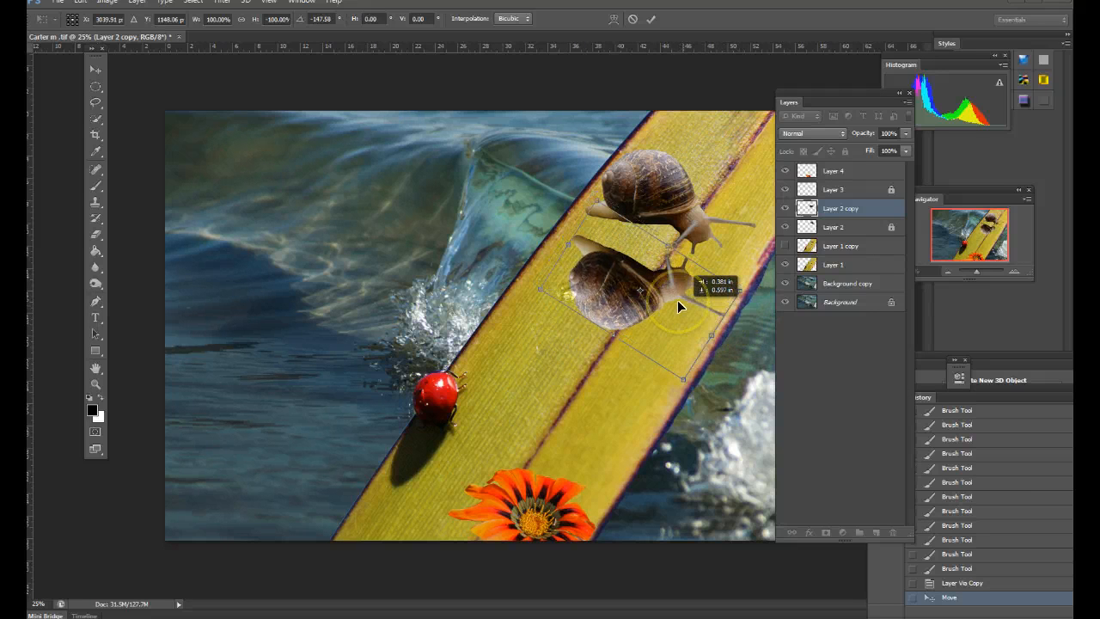
click(649, 18)
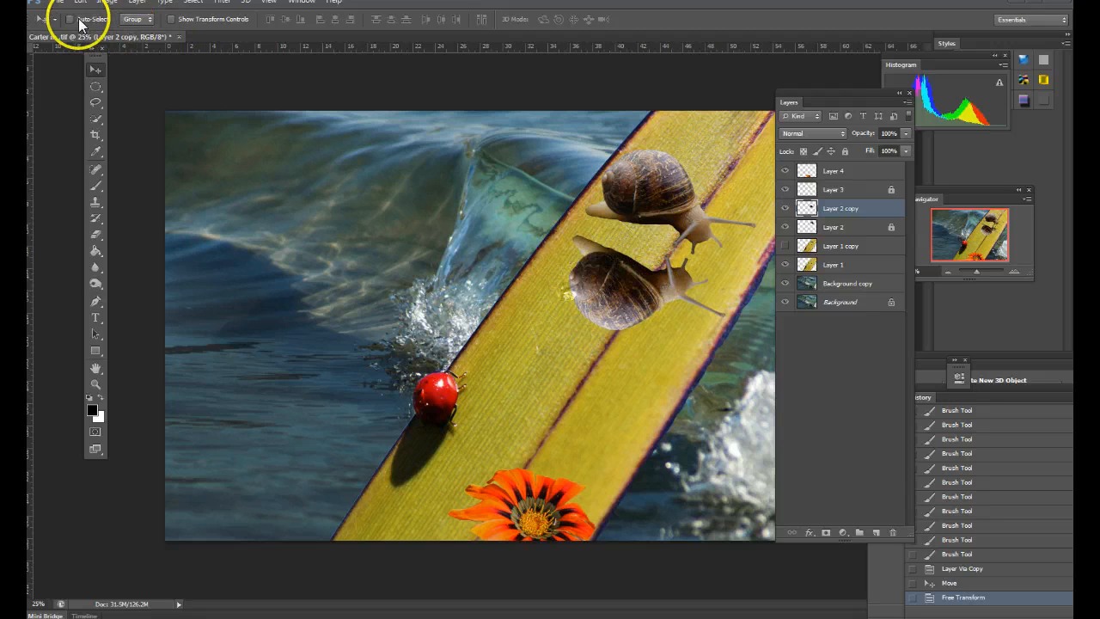
Step: Try filling the flipped snail copy with black while Preserve Transparency is off, and undo the fill
click(80, 2)
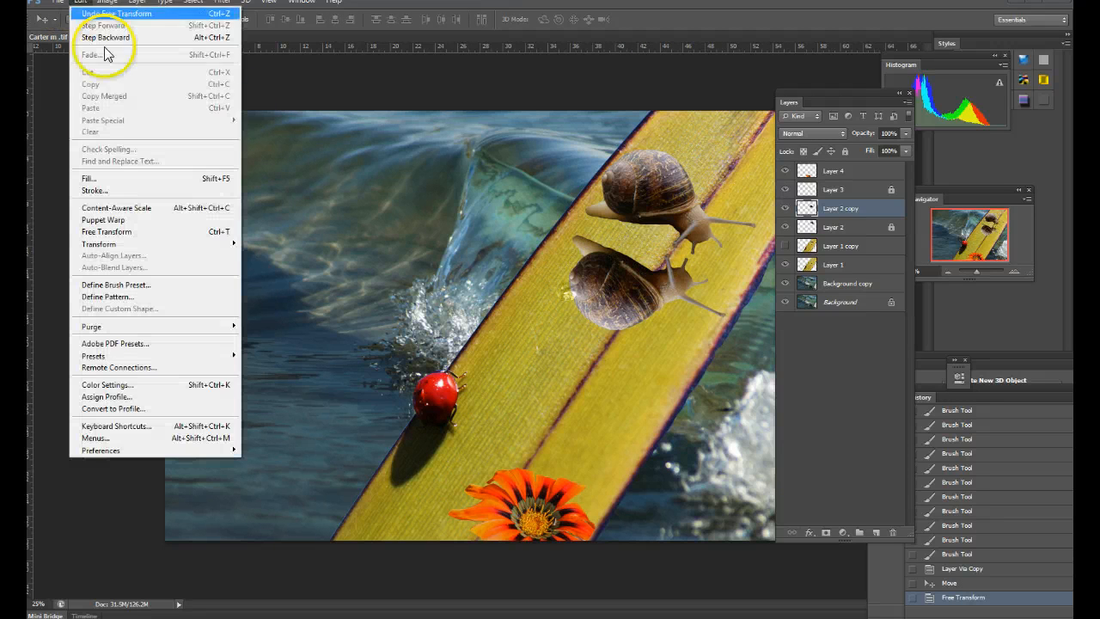
click(91, 175)
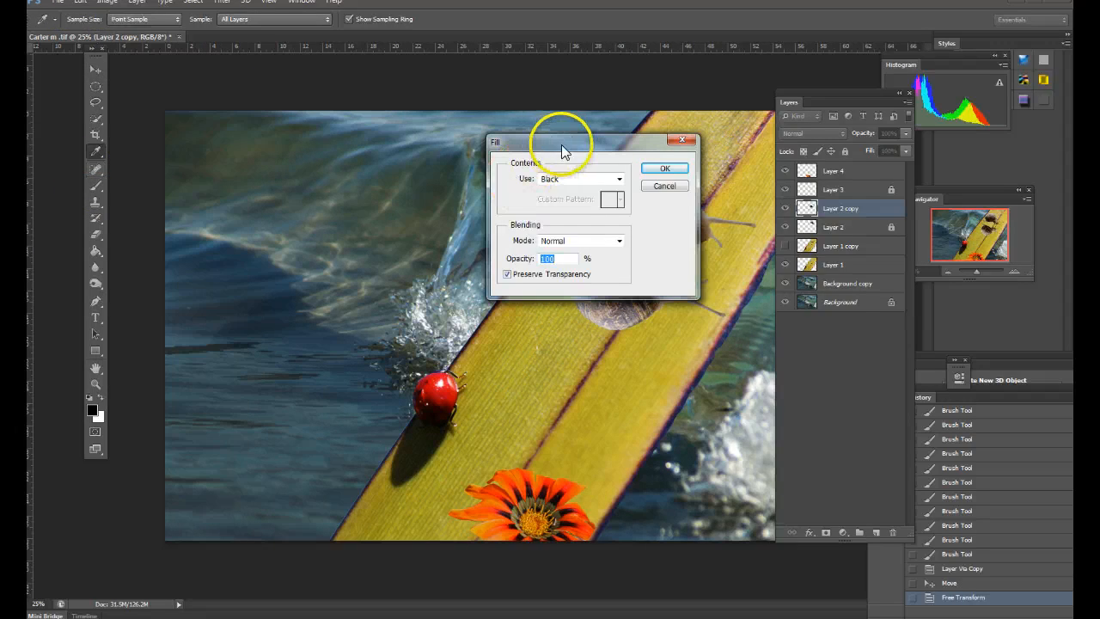
drag(560, 143, 280, 144)
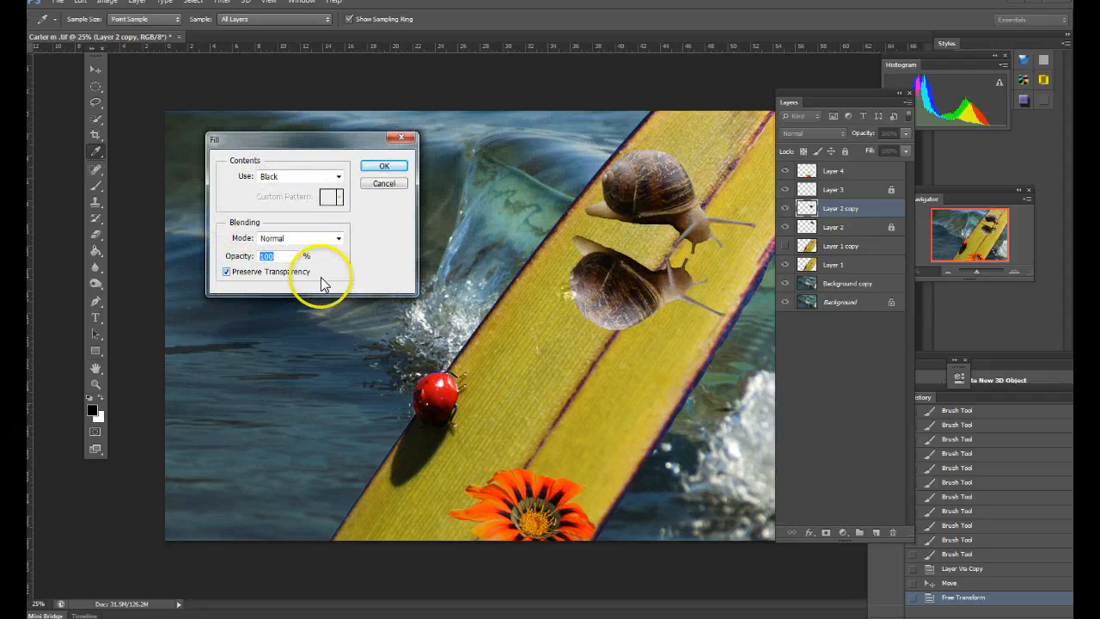
click(226, 272)
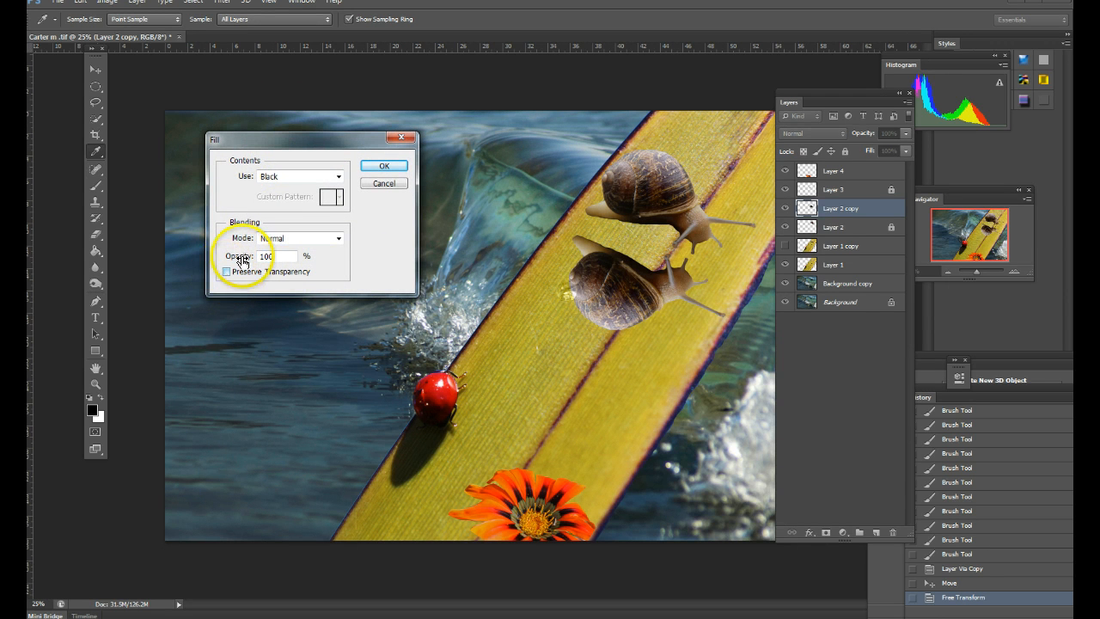
click(364, 168)
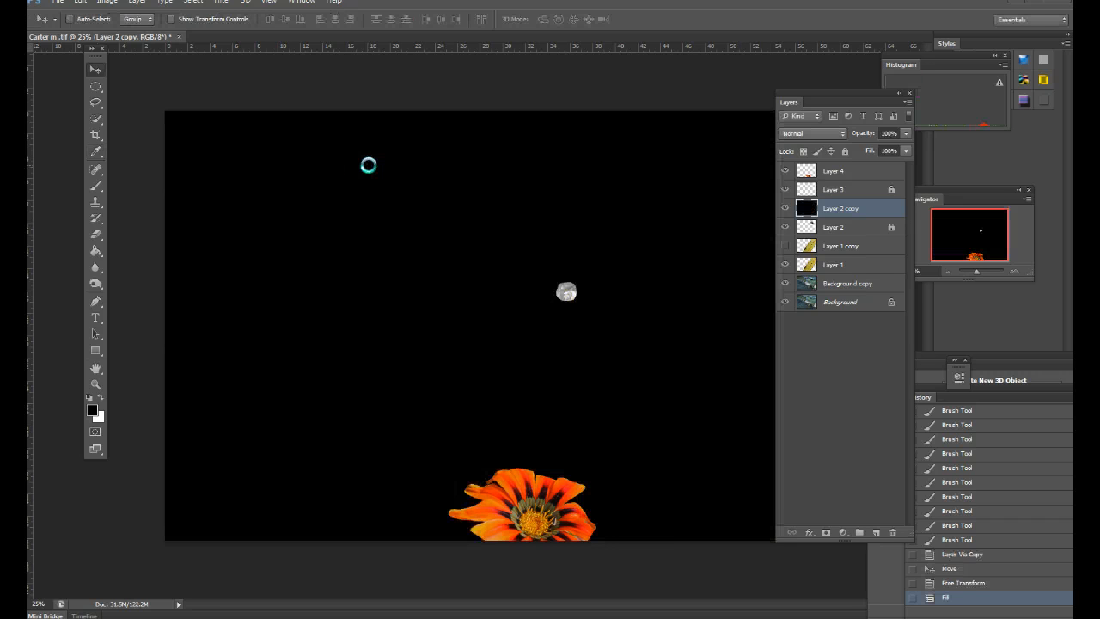
key(ctrl+z)
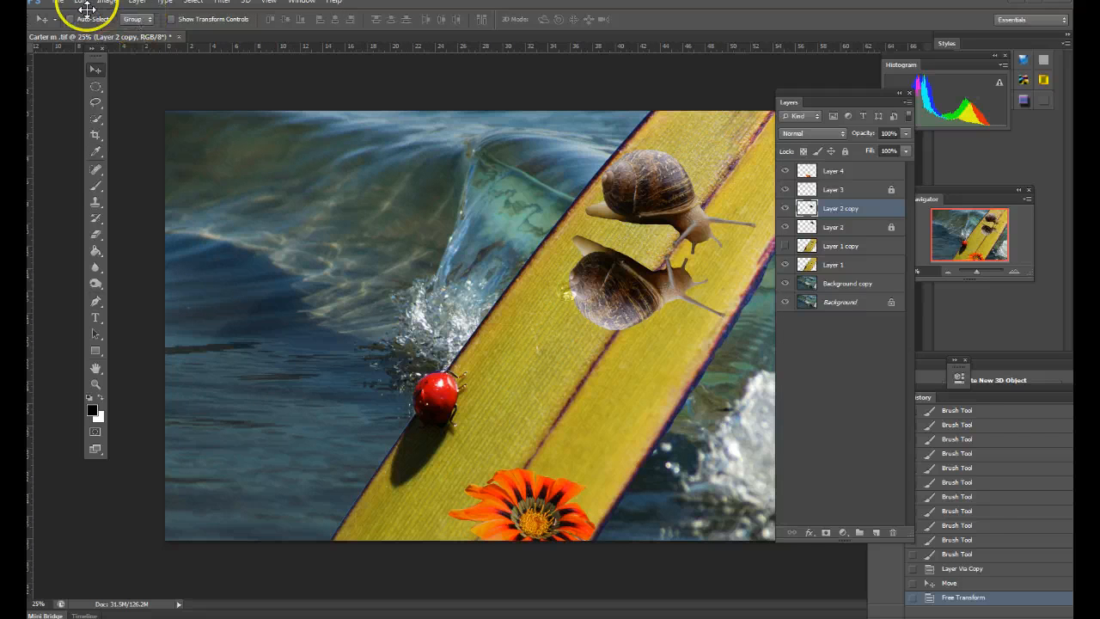
Step: Fill the flipped snail copy with black at 100% opacity with Preserve Transparency on
click(86, 8)
click(91, 171)
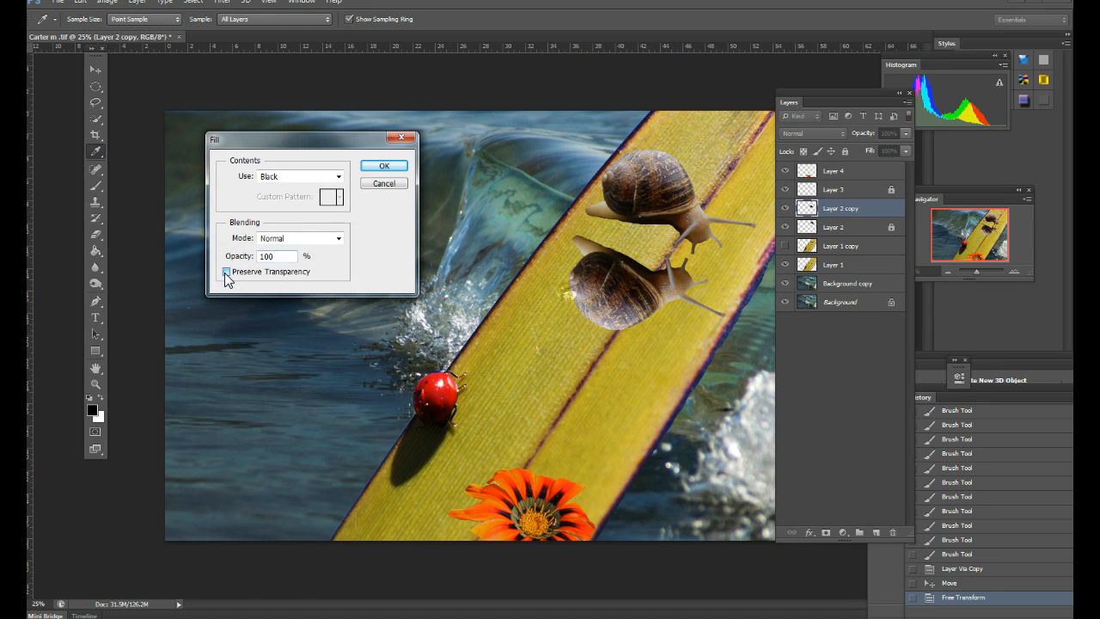
click(337, 176)
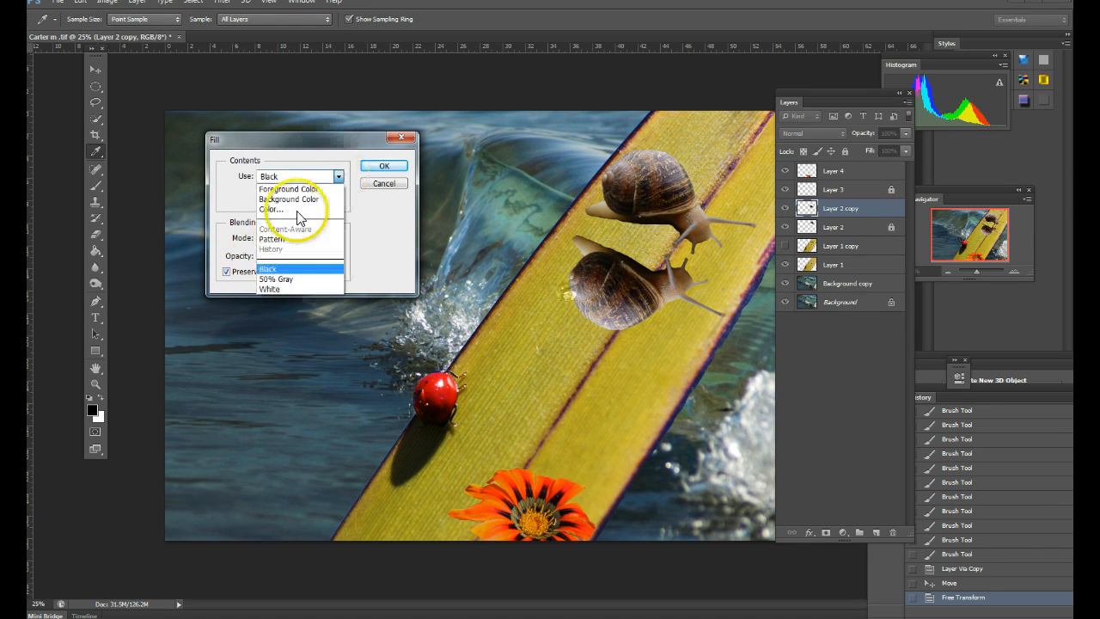
click(279, 269)
click(382, 165)
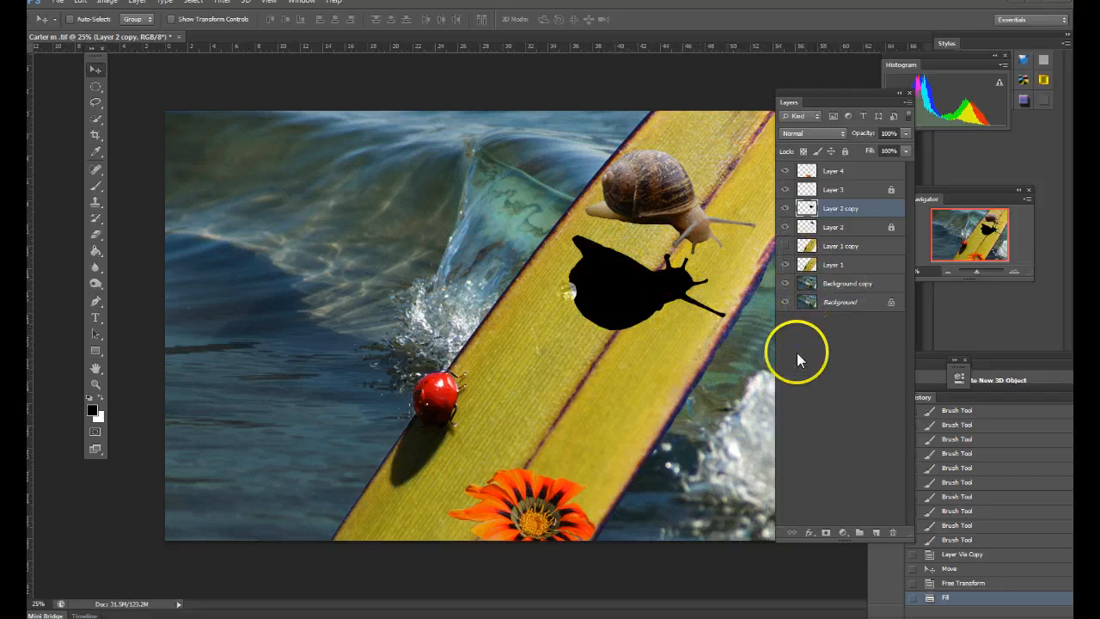
Step: Set the opacity of the black snail shadow on Layer 2 copy to 76%
click(904, 136)
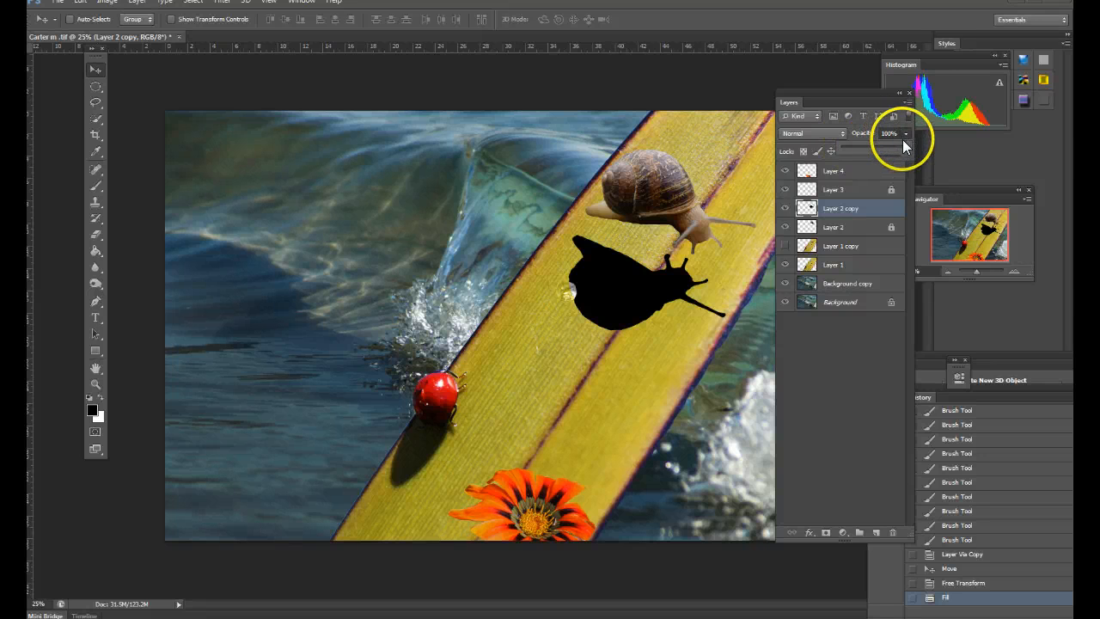
text(49)
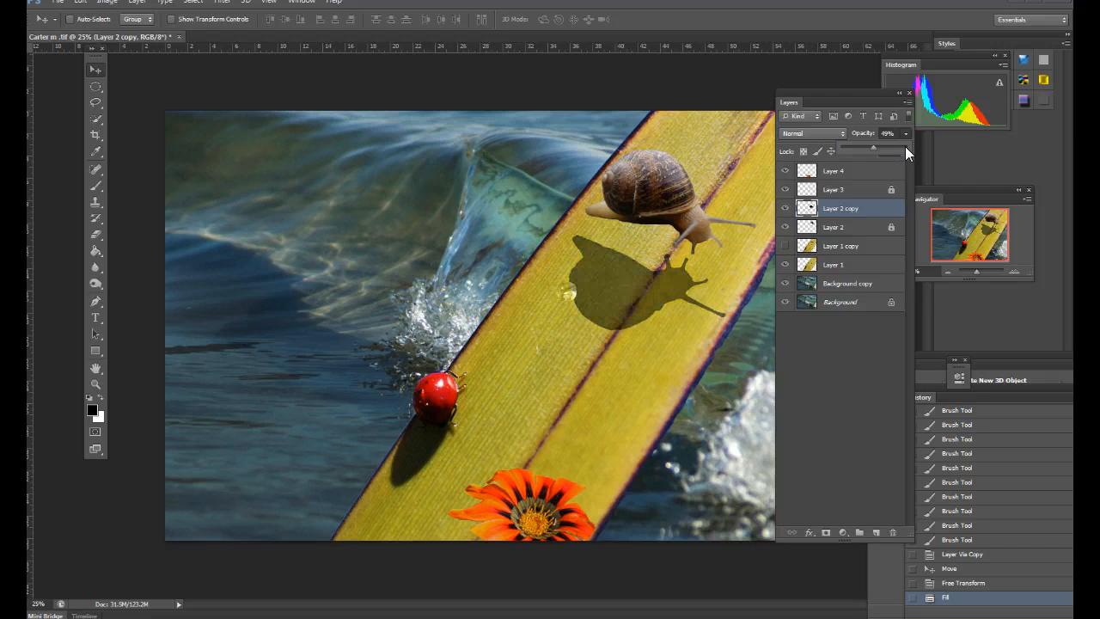
key(Up)
key(Up)
key(Up)
key(Up)
key(Up)
key(Up)
key(Up)
key(Up)
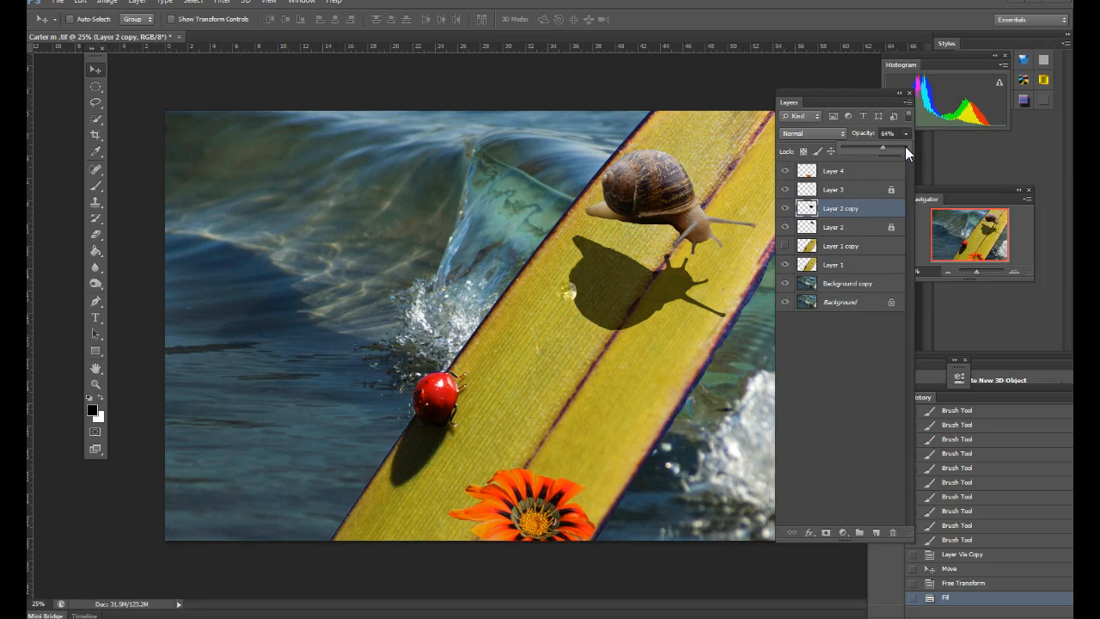
key(Up)
key(Up)
key(Up)
key(Up)
key(Up)
key(Up)
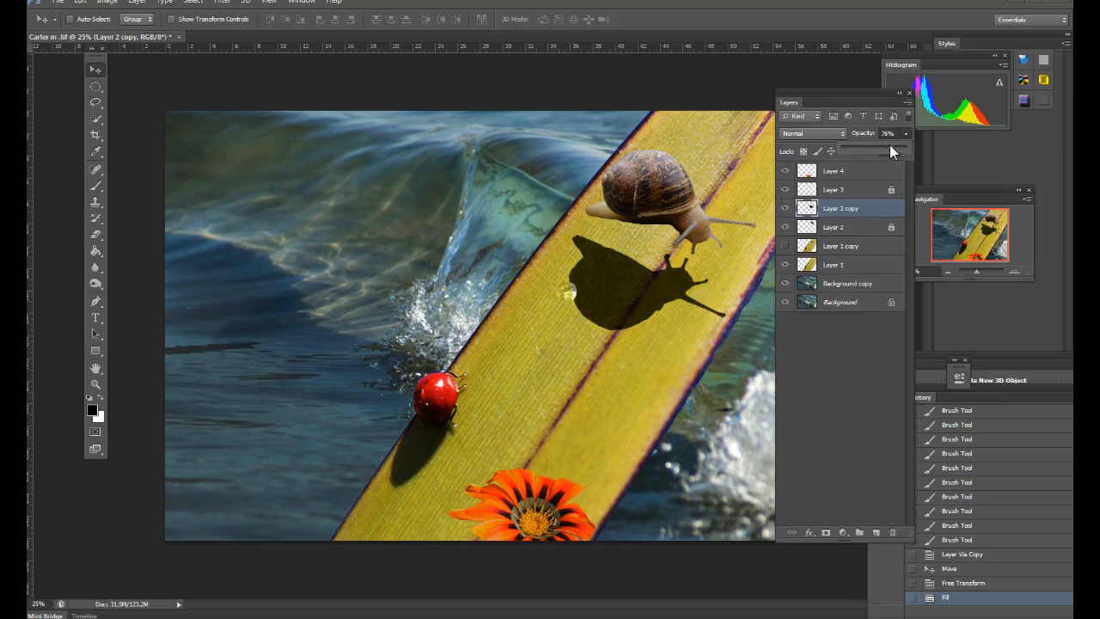
key(Return)
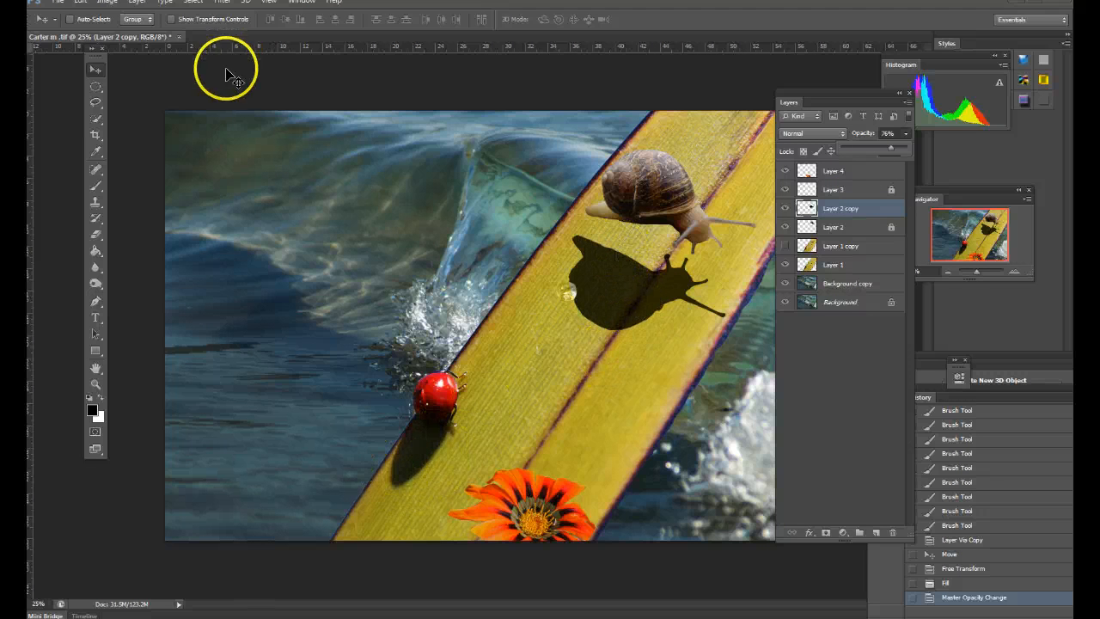
Step: Soften the snail shadow with a Gaussian Blur of 12.7 pixels radius
click(222, 2)
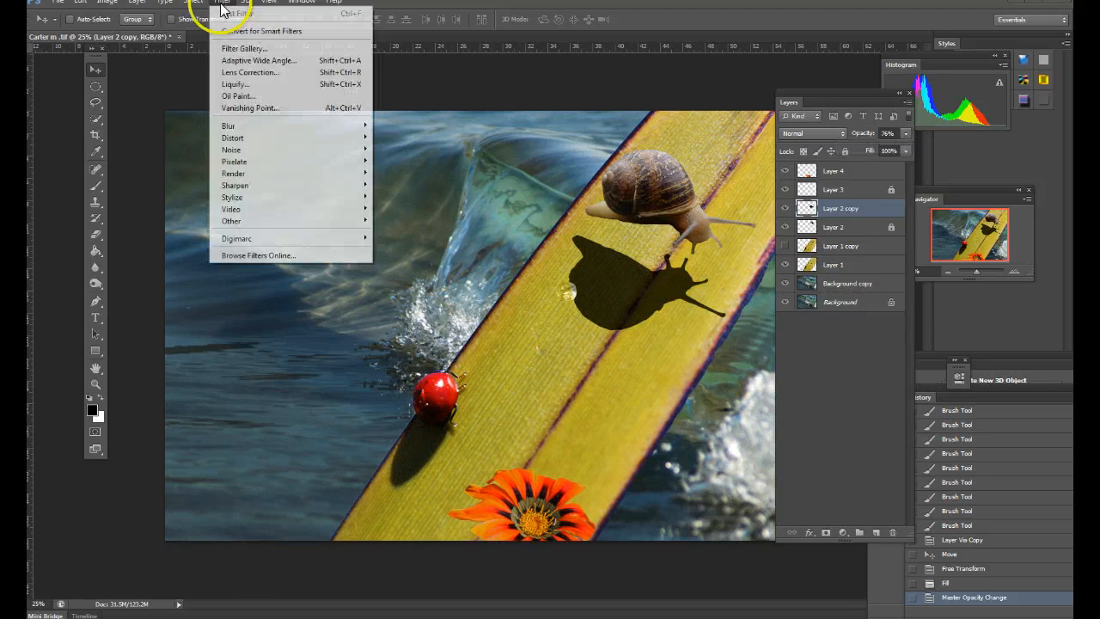
mouse_move(243, 164)
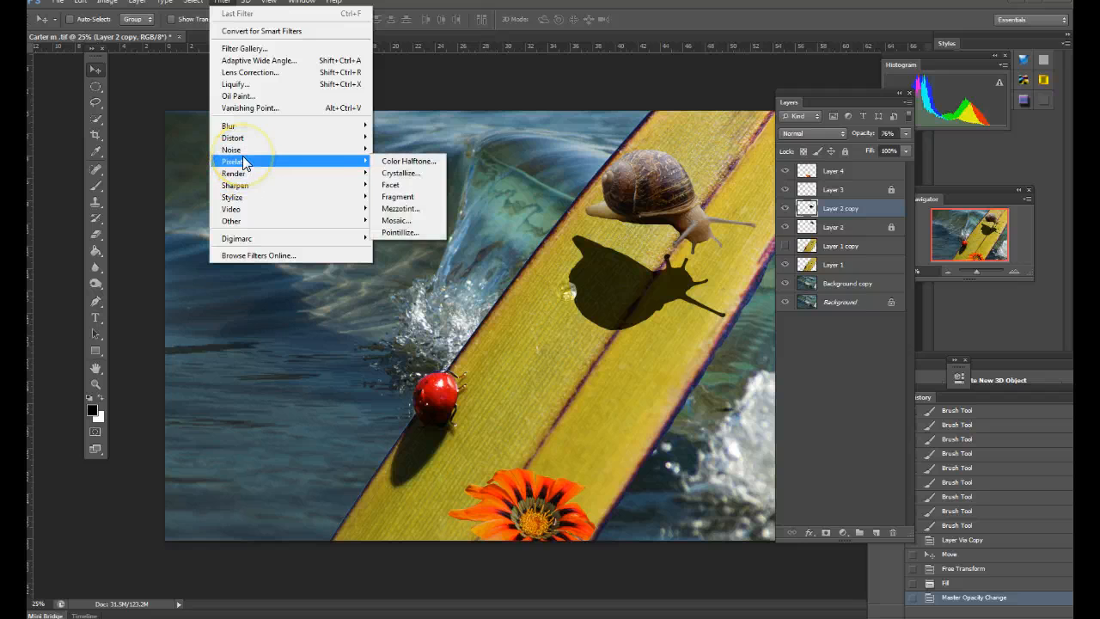
mouse_move(327, 127)
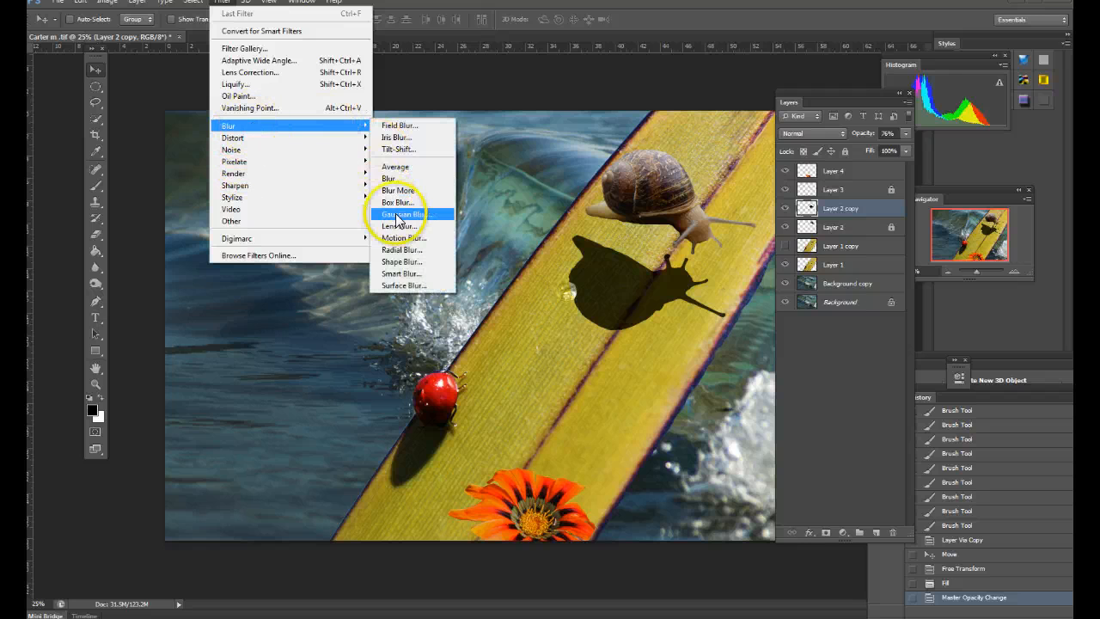
click(398, 215)
drag(742, 167, 794, 176)
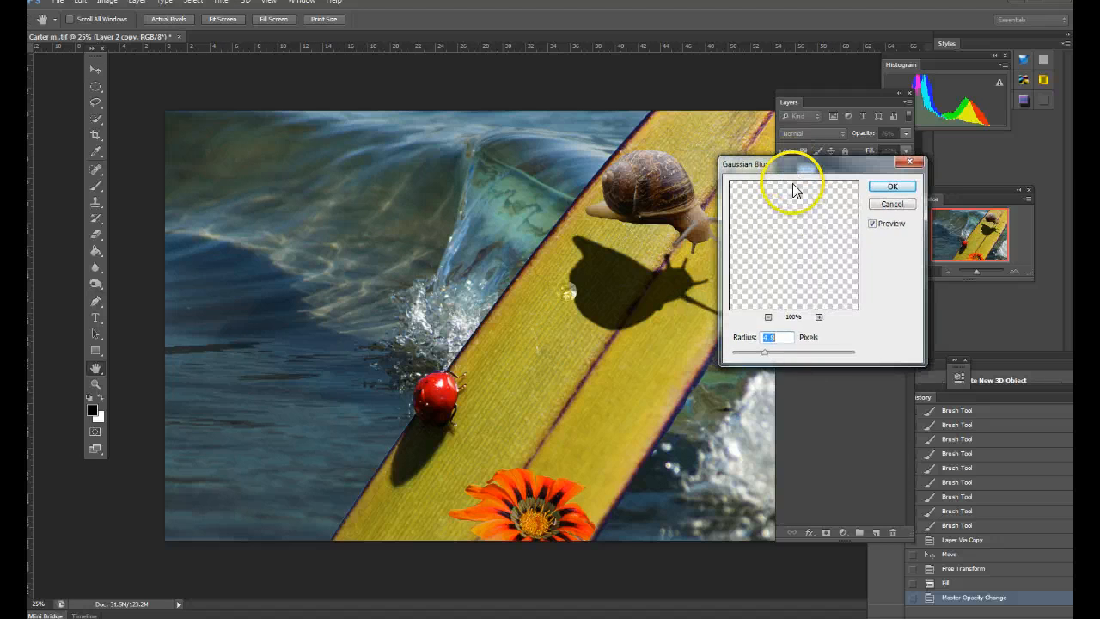
drag(786, 305, 823, 213)
click(871, 224)
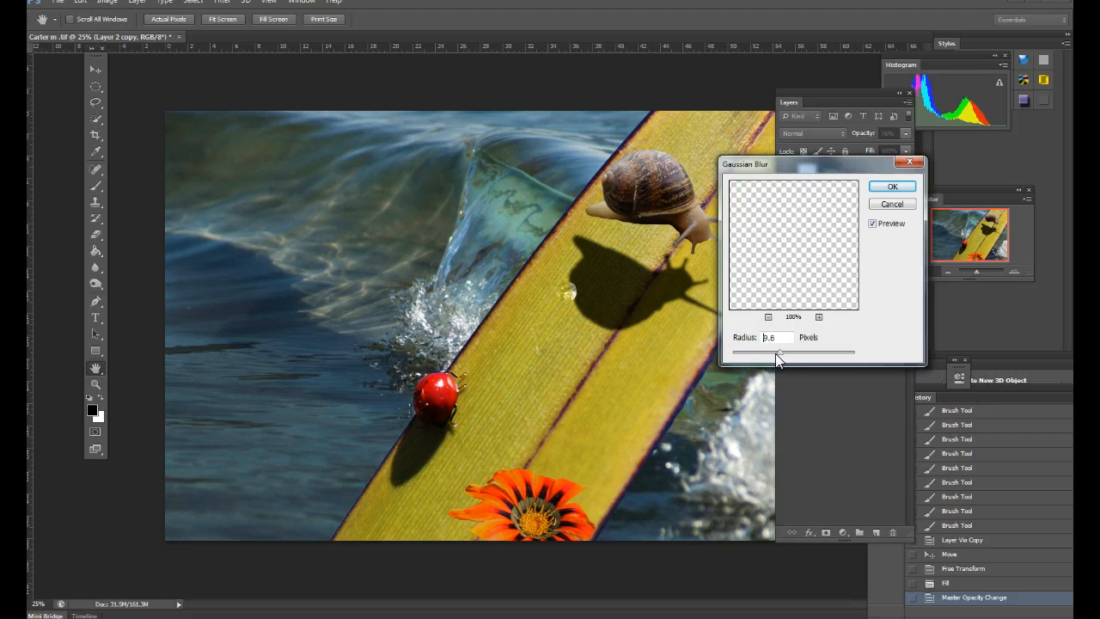
drag(776, 353, 783, 355)
click(590, 351)
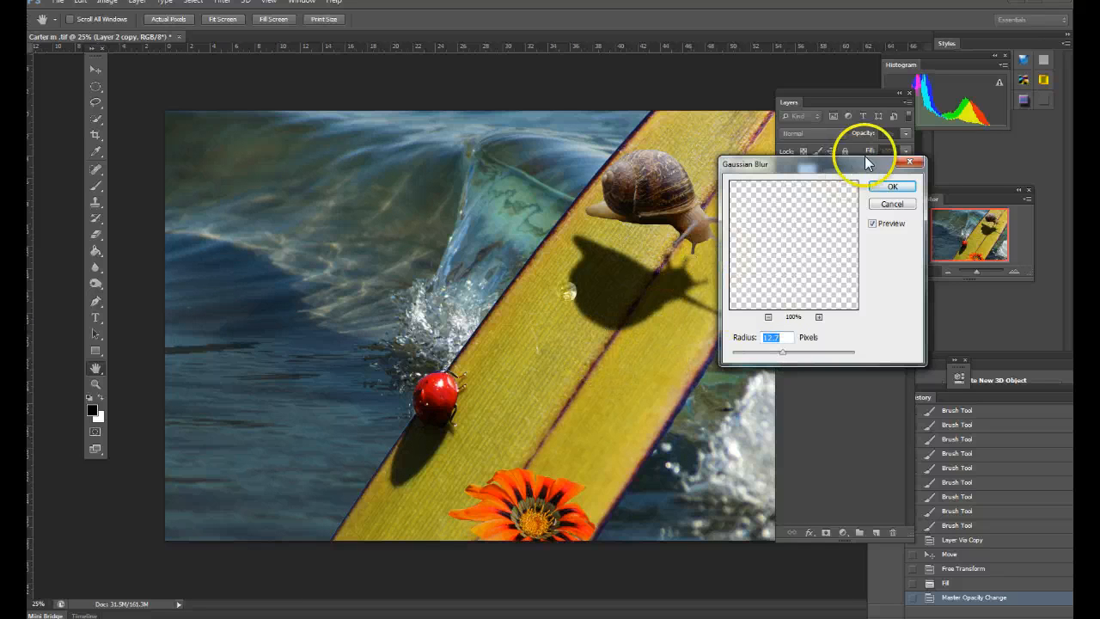
click(893, 186)
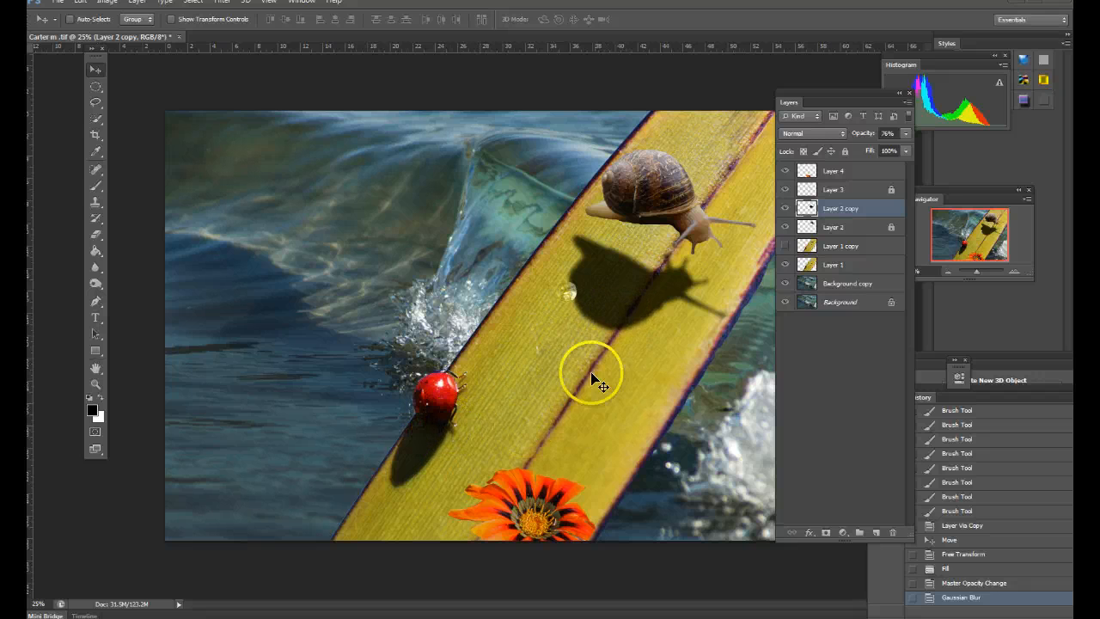
Step: Free-transform the blurred shadow, narrowing it to about 64.29% width and stretching it to about 126.11% height
key(ctrl+t)
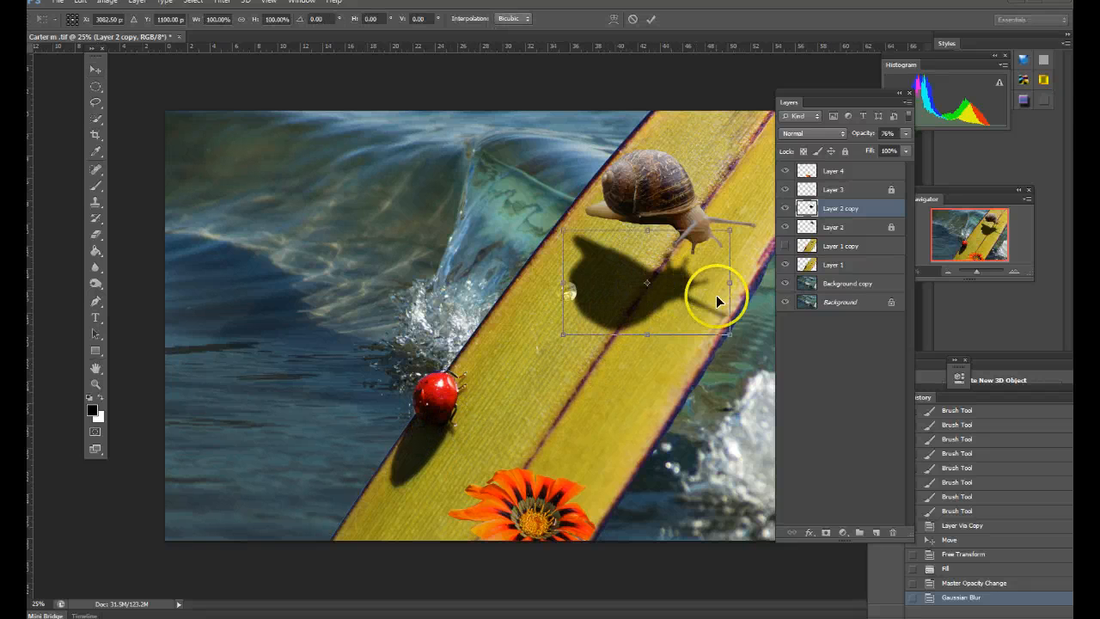
drag(729, 293, 672, 289)
drag(615, 341, 606, 368)
drag(564, 296, 570, 295)
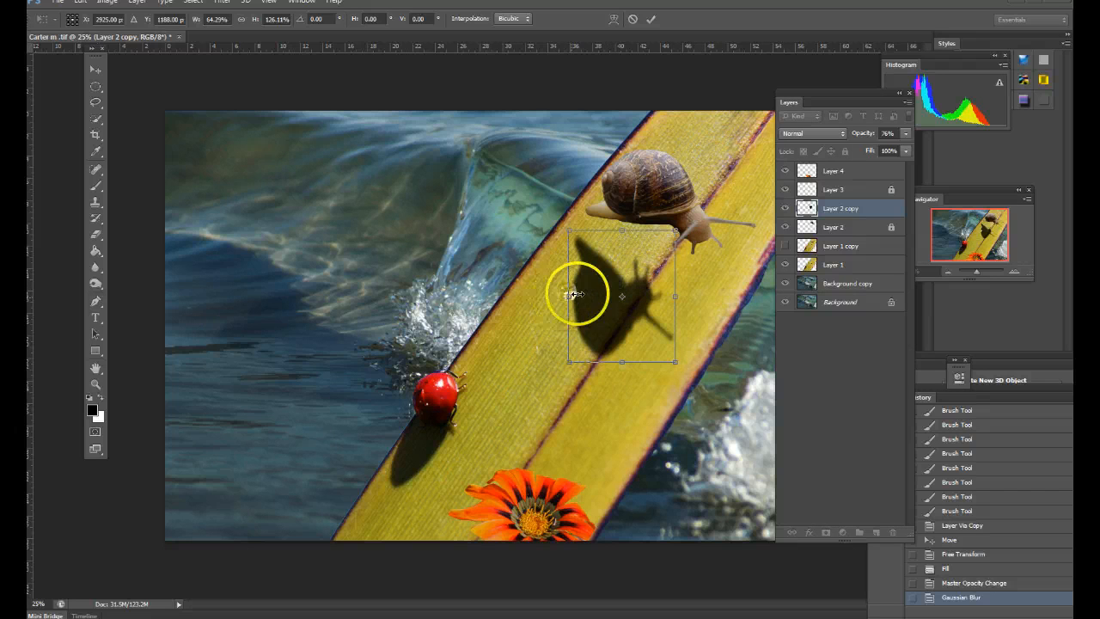
right_click(615, 297)
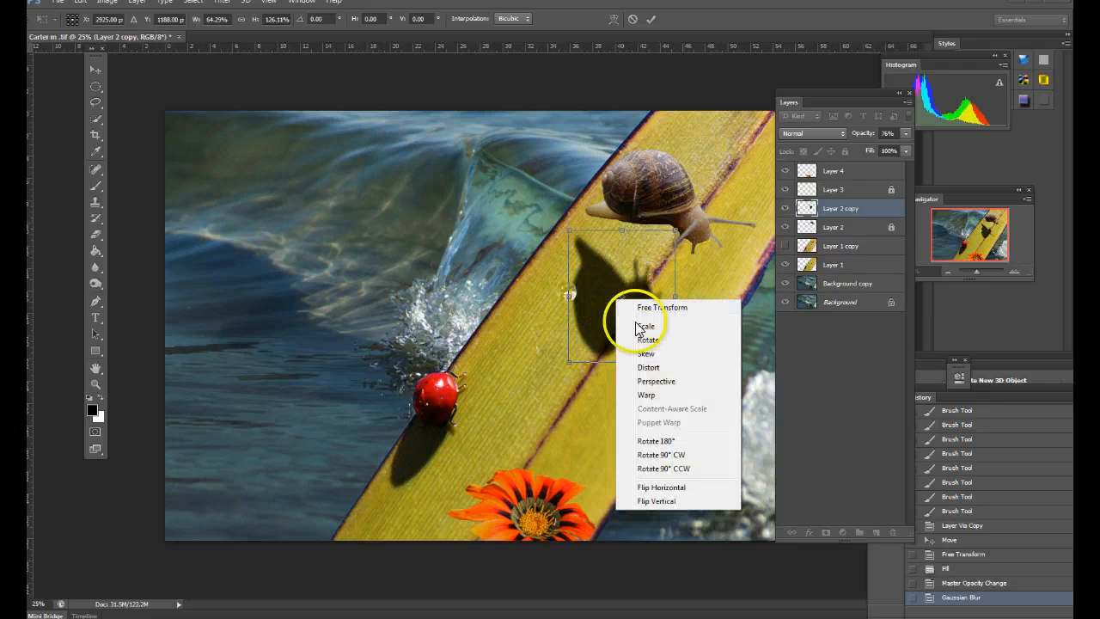
click(685, 283)
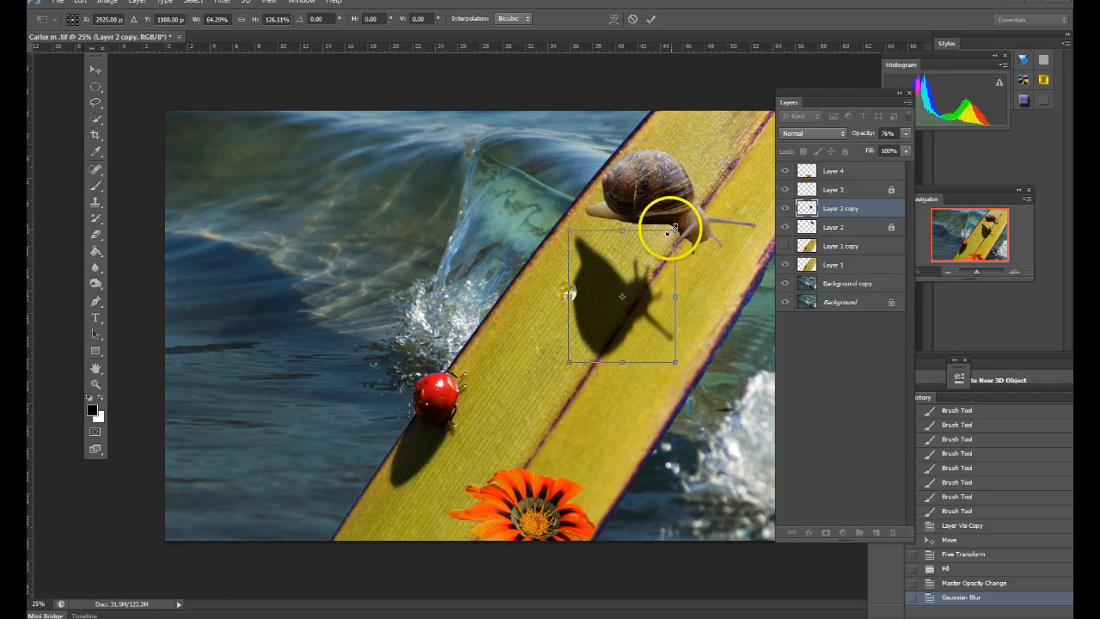
Step: Rotate the shadow to about 11.76° and move it up so it starts beneath the snail's tail
drag(685, 363, 685, 361)
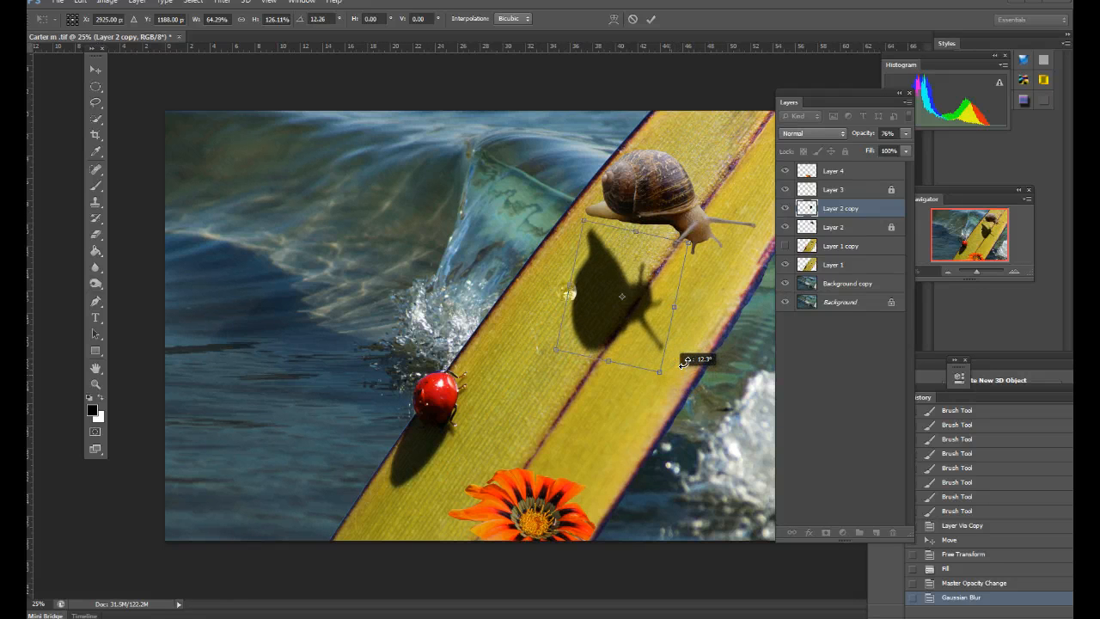
drag(661, 301, 663, 275)
click(696, 286)
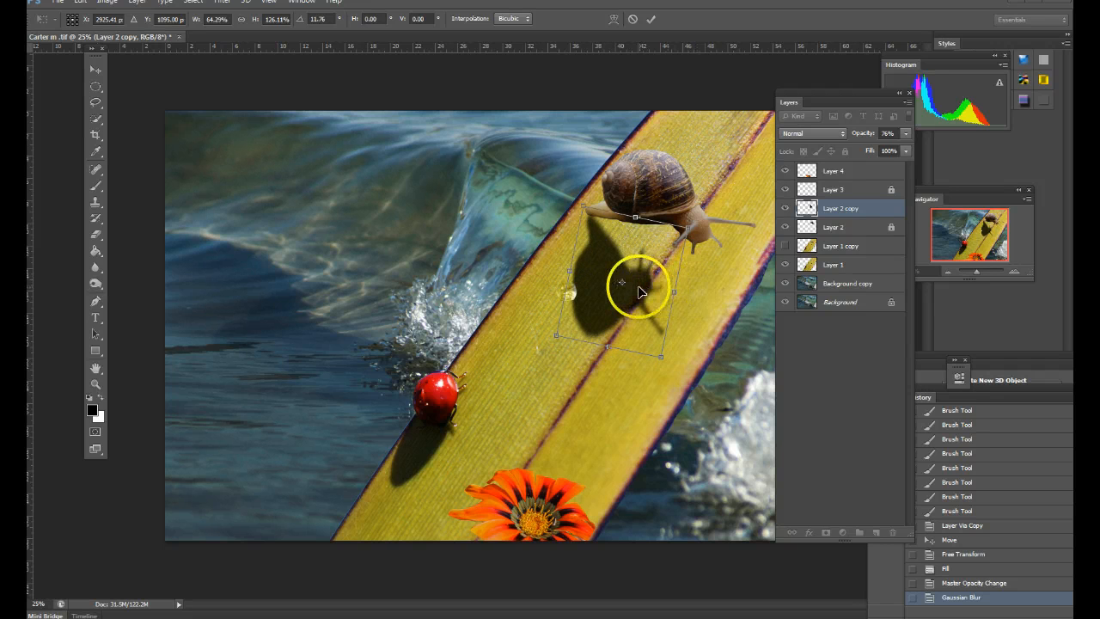
drag(651, 284, 622, 278)
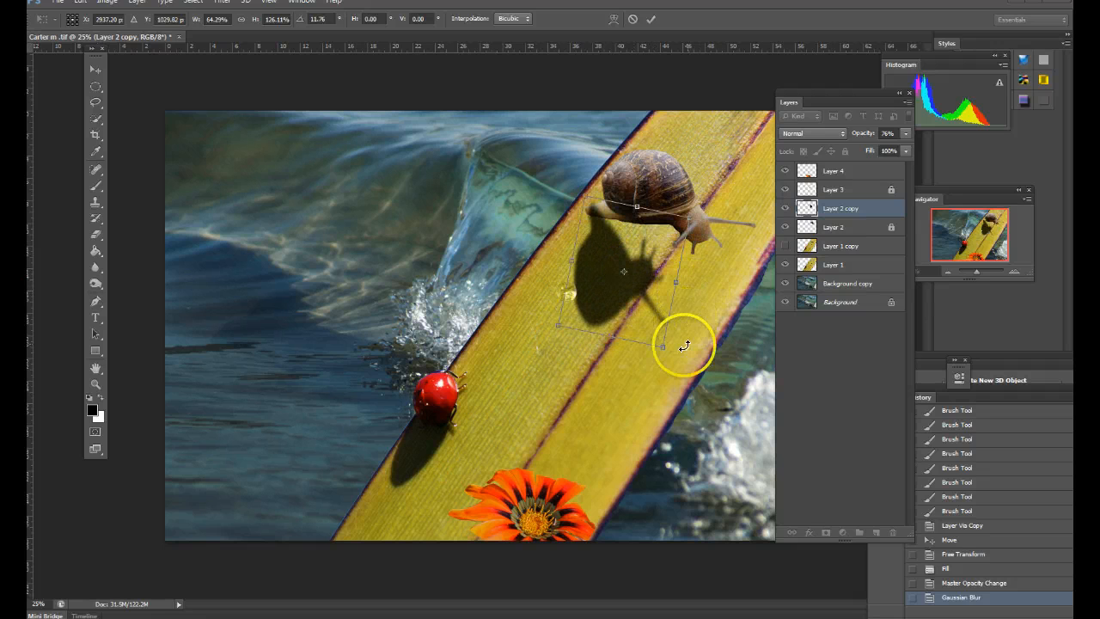
Step: Reshape the shadow to about 83.79% width and 114.23% height, rotate it to about -17.74° under the snail, and apply the transform
drag(664, 346, 685, 283)
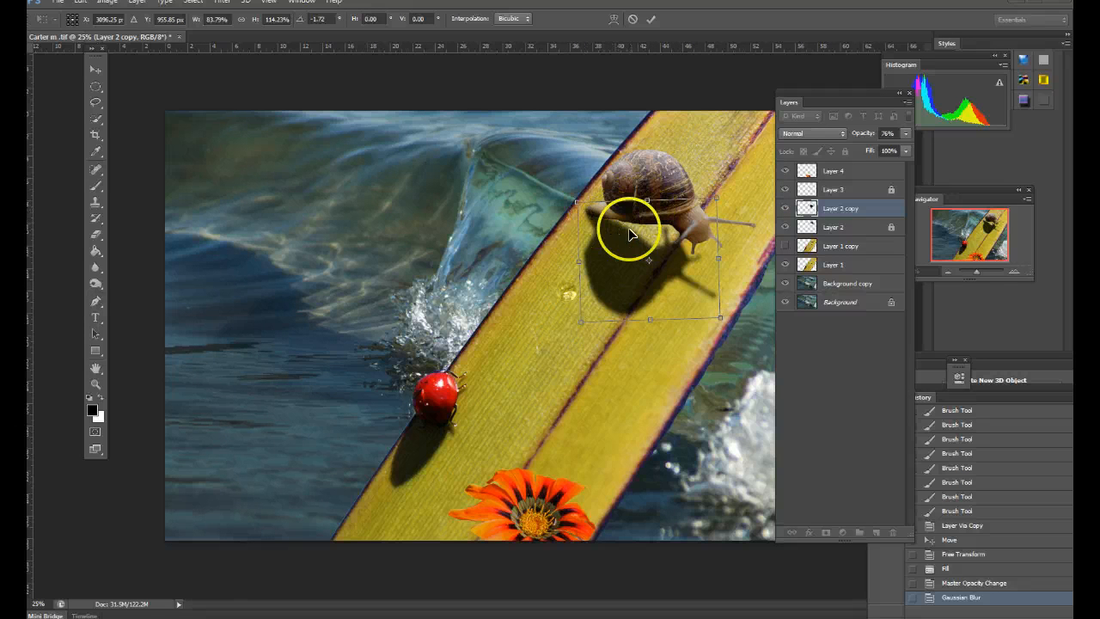
drag(734, 324, 726, 332)
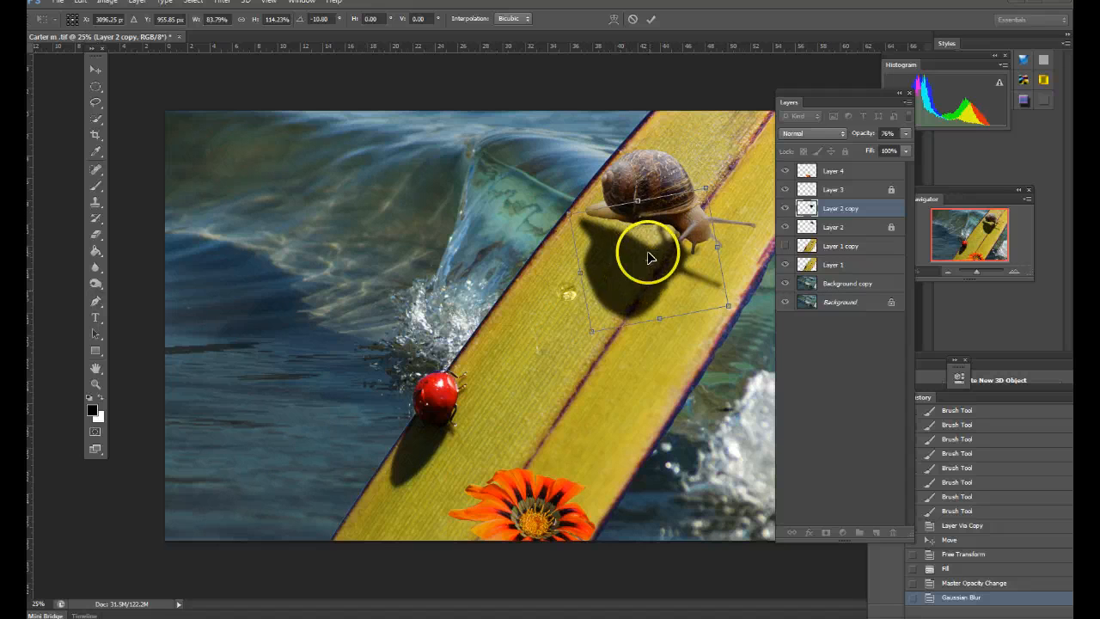
drag(643, 253, 668, 258)
drag(744, 304, 754, 296)
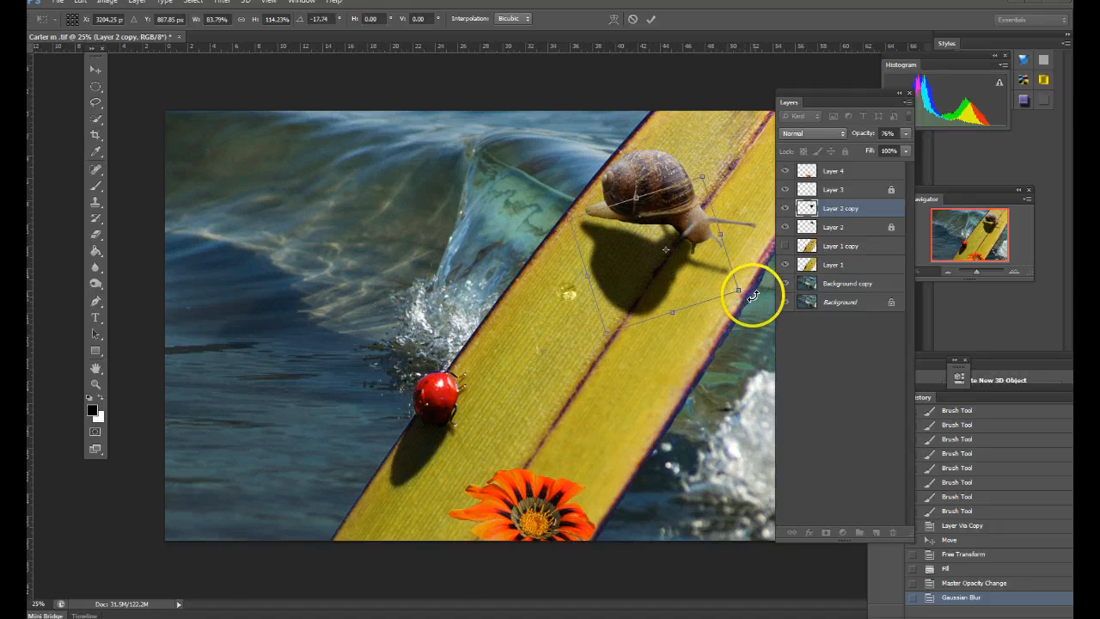
drag(689, 273, 692, 268)
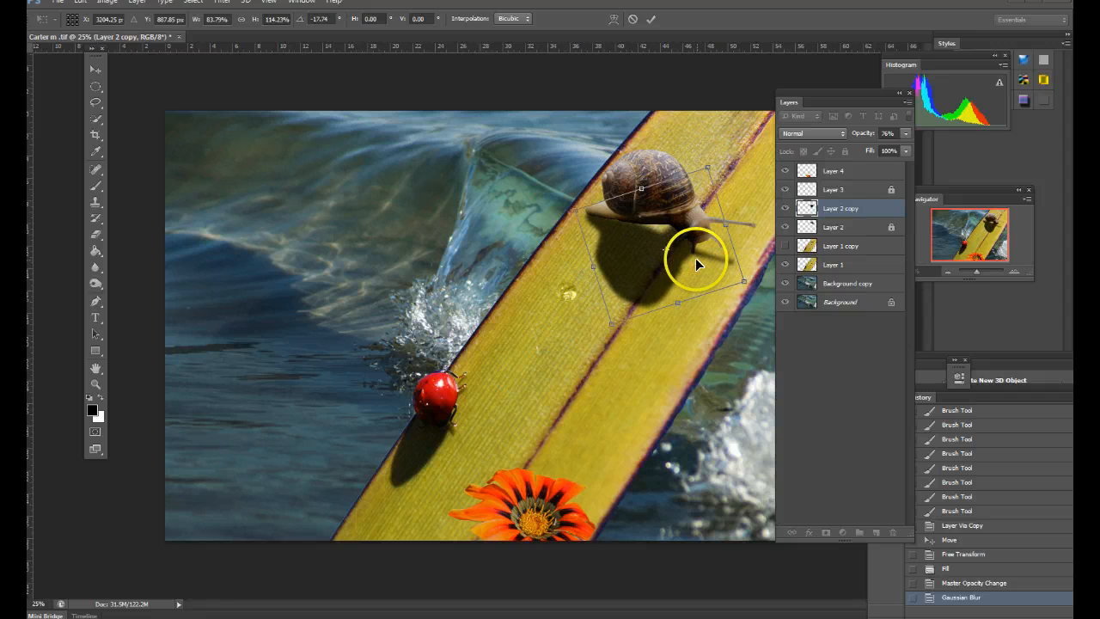
click(655, 21)
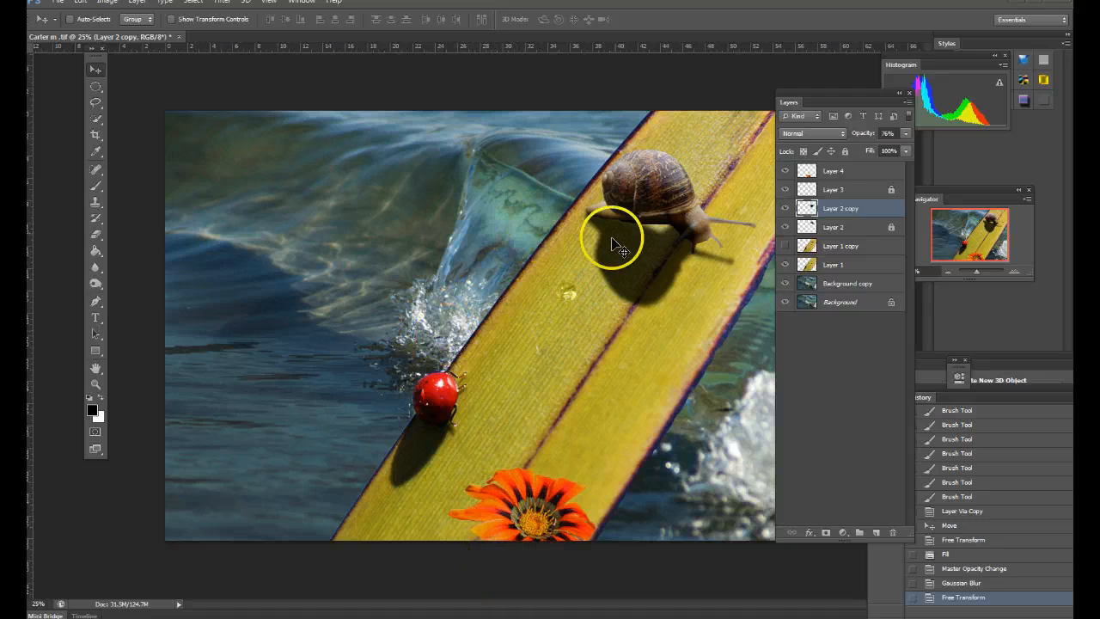
Step: Move the shadow down the leaf away from the snail, and select the original snail's Layer 2
drag(669, 200, 600, 255)
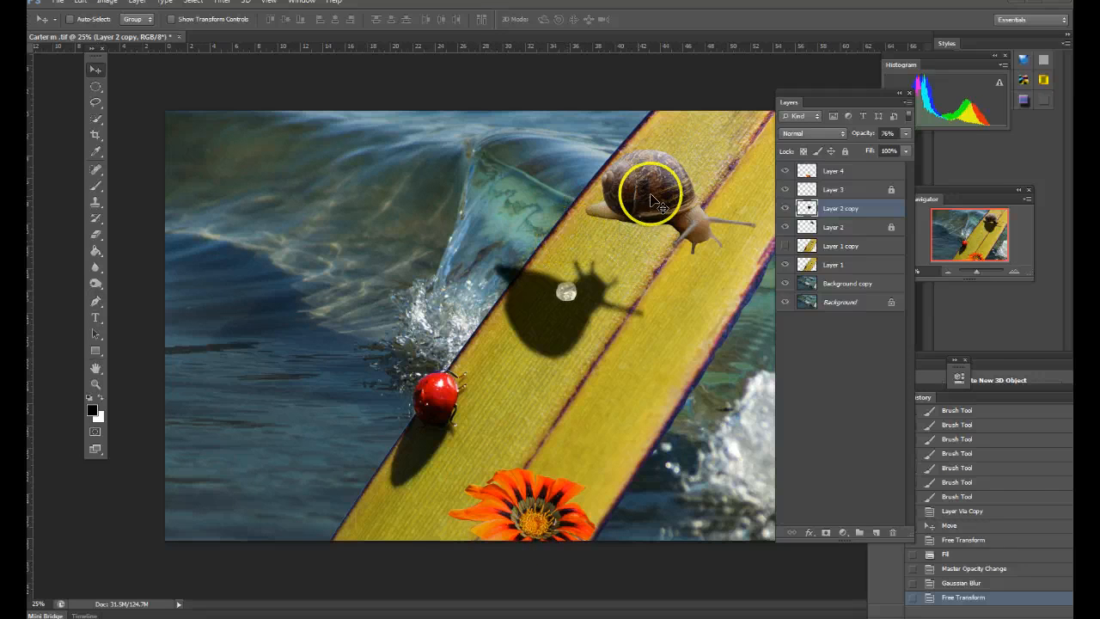
right_click(663, 197)
click(679, 203)
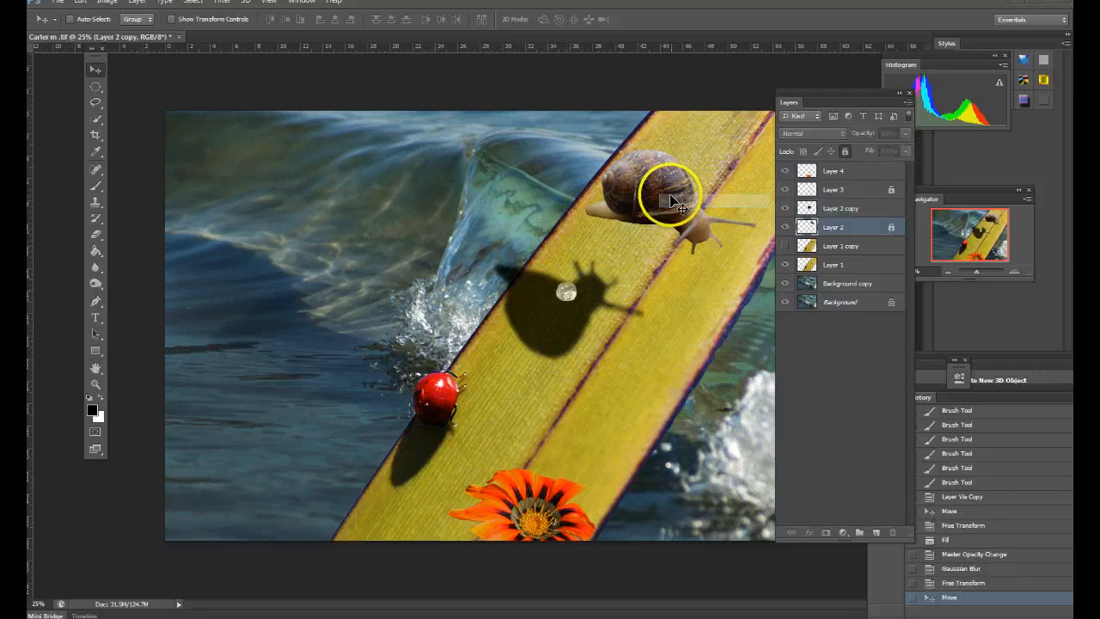
Step: Try to move the snail on locked Layer 2 off the leaf onto the water
click(290, 352)
click(559, 230)
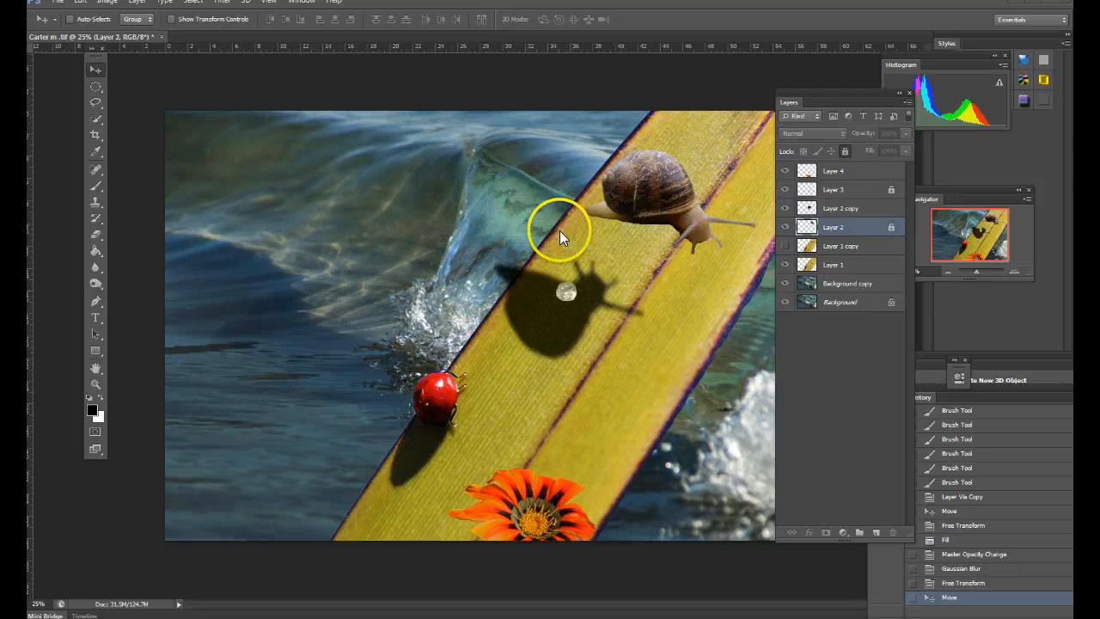
right_click(644, 188)
click(676, 202)
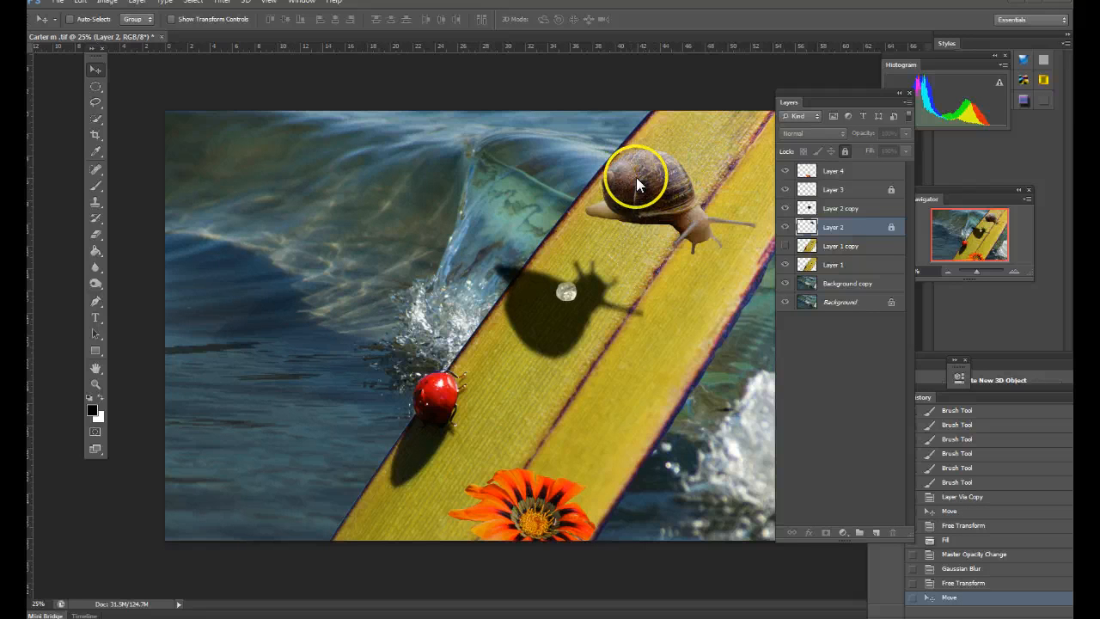
click(636, 177)
click(551, 236)
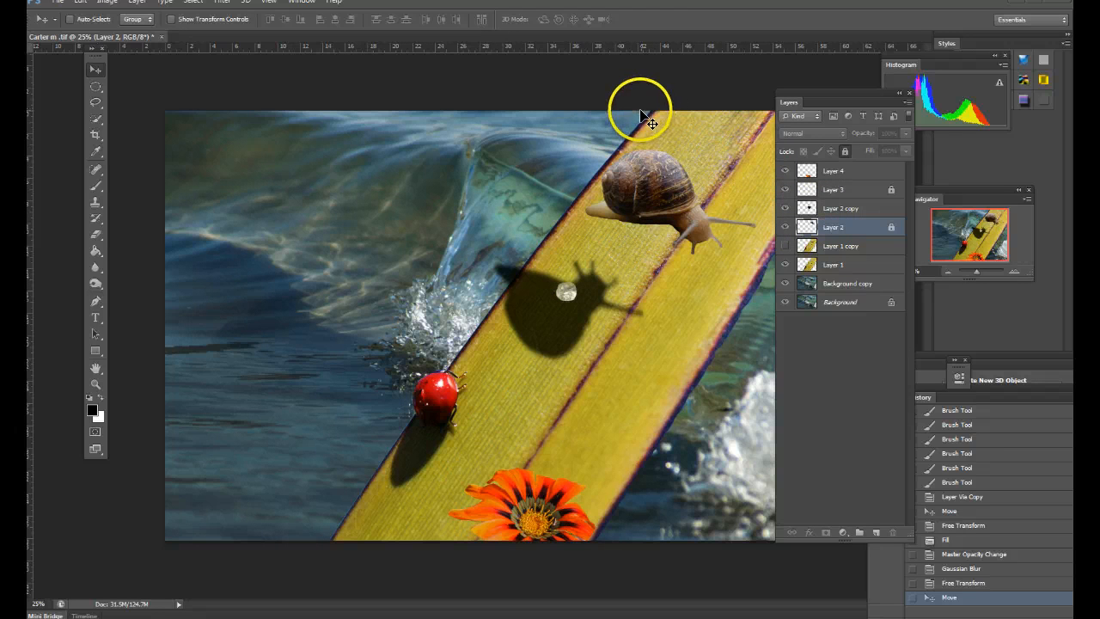
Step: Undo the shadow's last move, returning the image history to the final Free Transform state
key(ctrl+z)
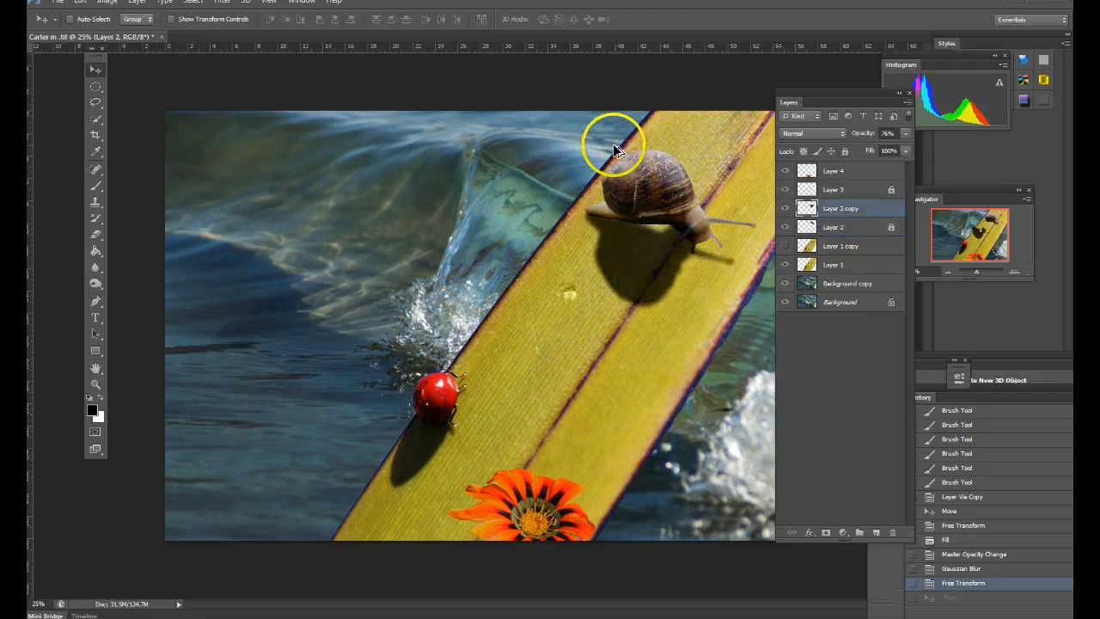
key(ctrl+alt+z)
key(ctrl+alt+z)
key(ctrl+alt+z)
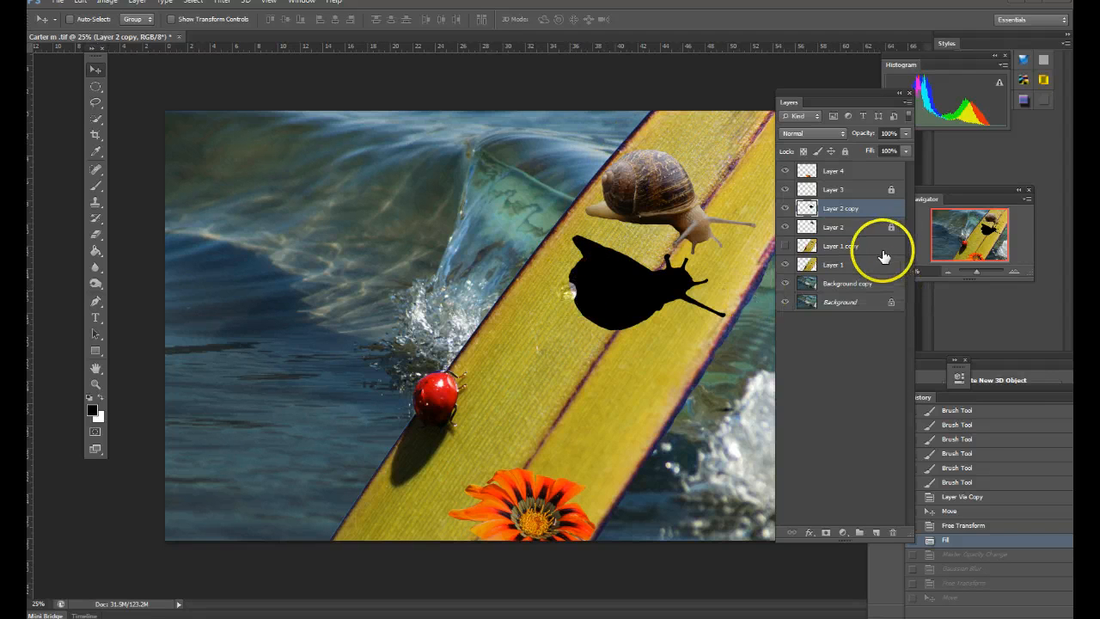
click(970, 586)
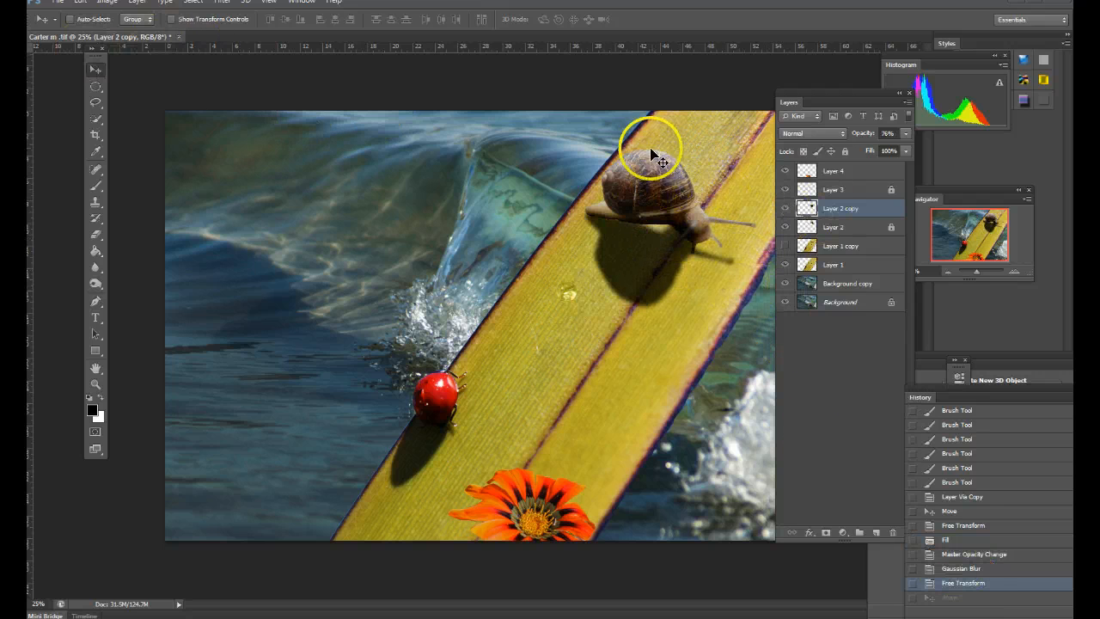
Step: Select the snail's Layer 2 and try again to move the snail off the leaf
click(840, 227)
drag(676, 197, 655, 207)
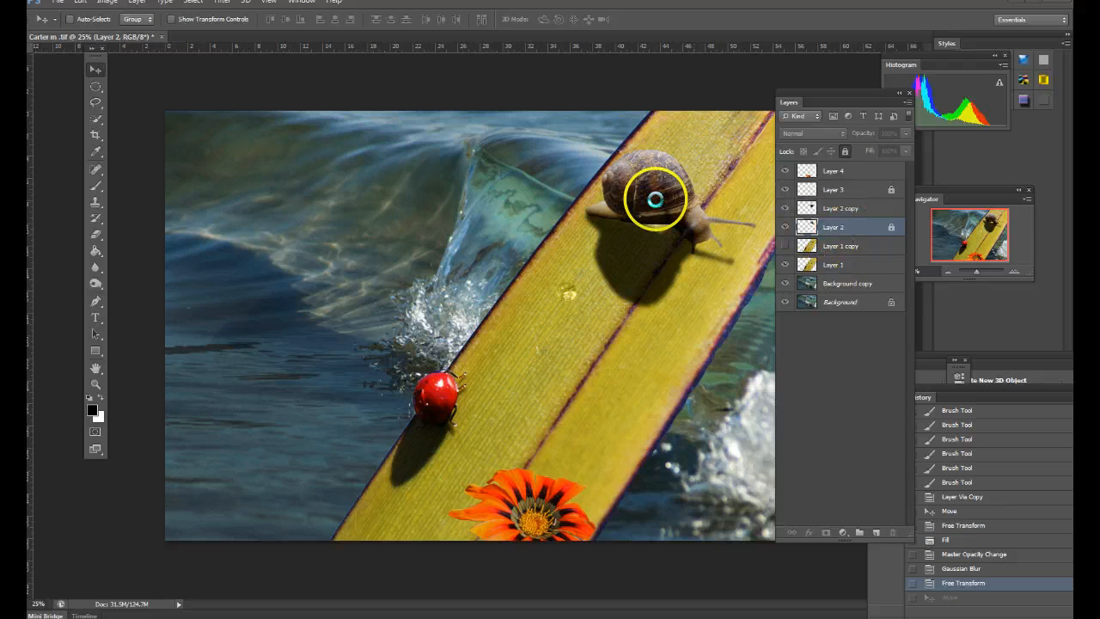
click(651, 193)
click(550, 234)
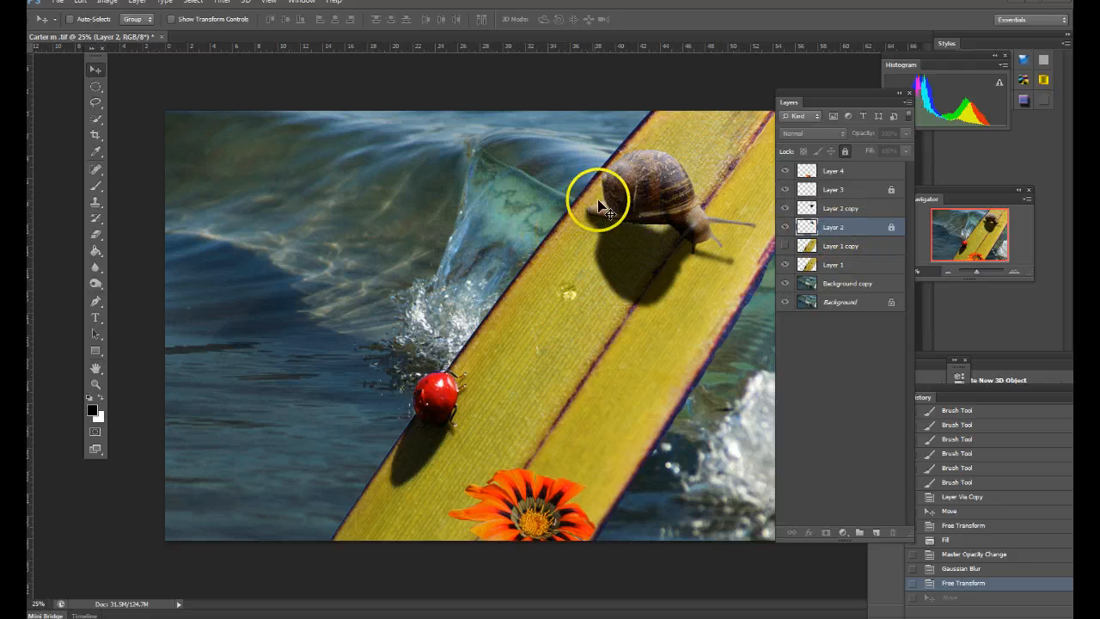
click(651, 179)
click(551, 234)
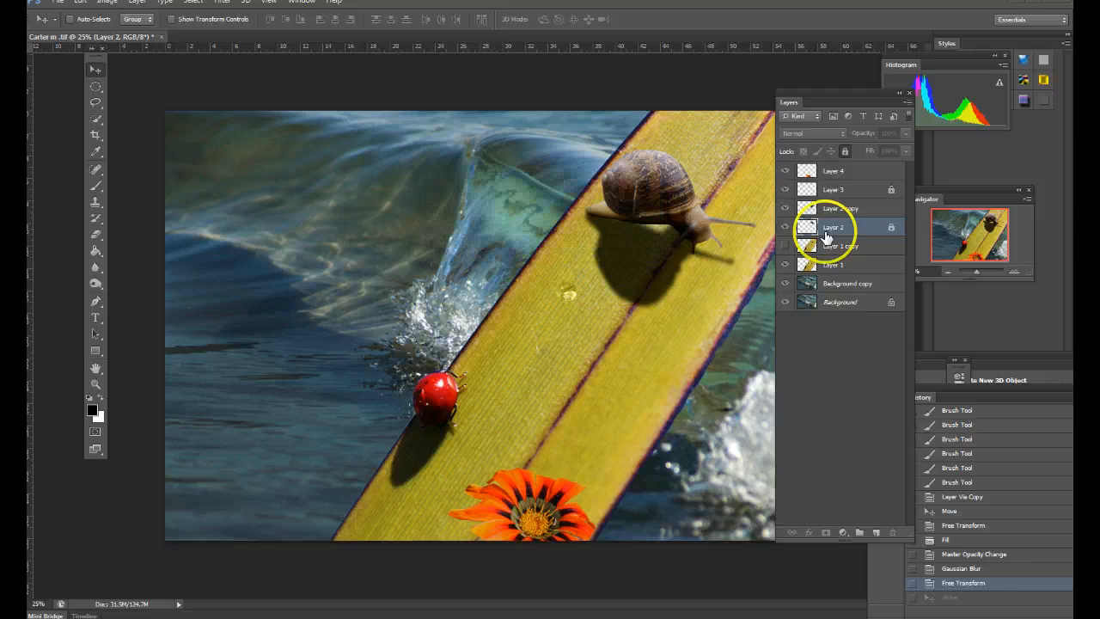
Step: Unlock Layer 2 and move the snail from the leaf onto the dark water beside the ladybug
double_click(856, 232)
click(542, 233)
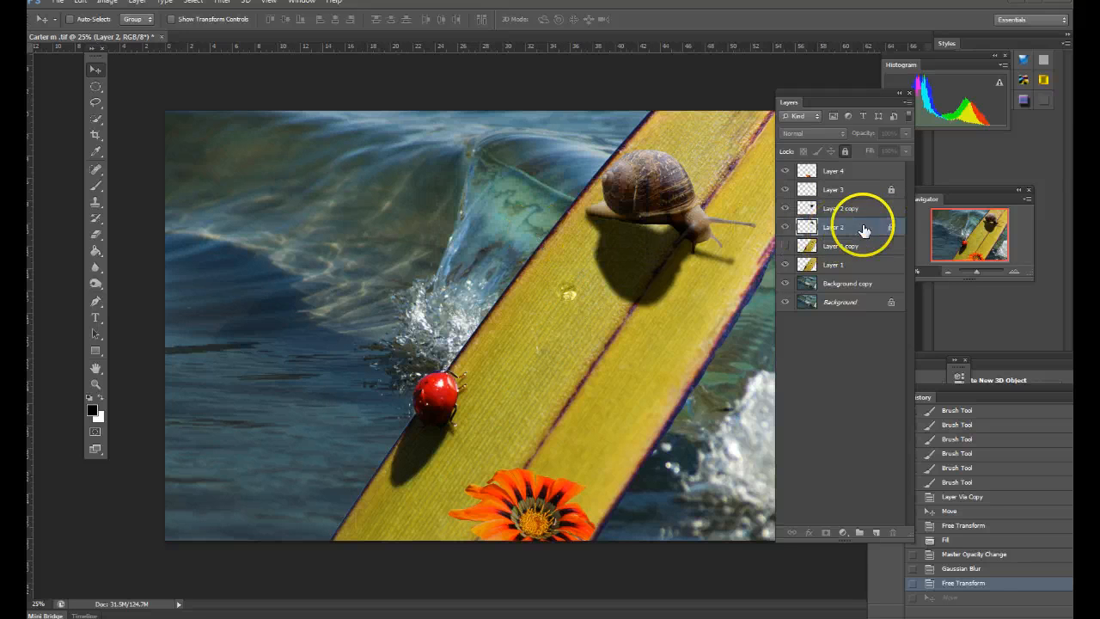
double_click(836, 226)
click(882, 225)
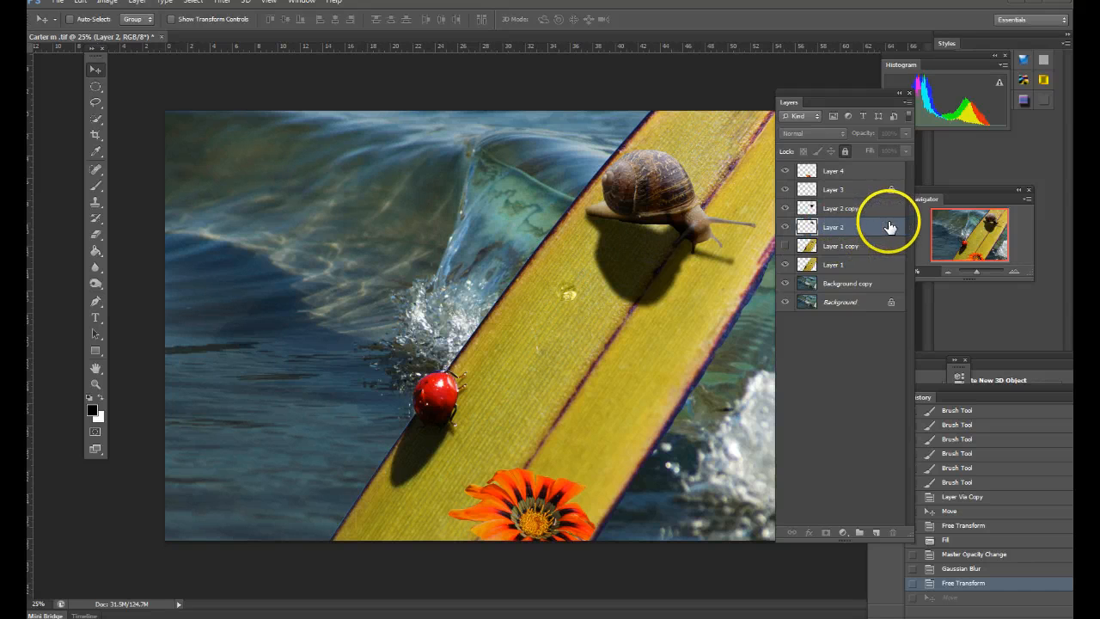
click(542, 234)
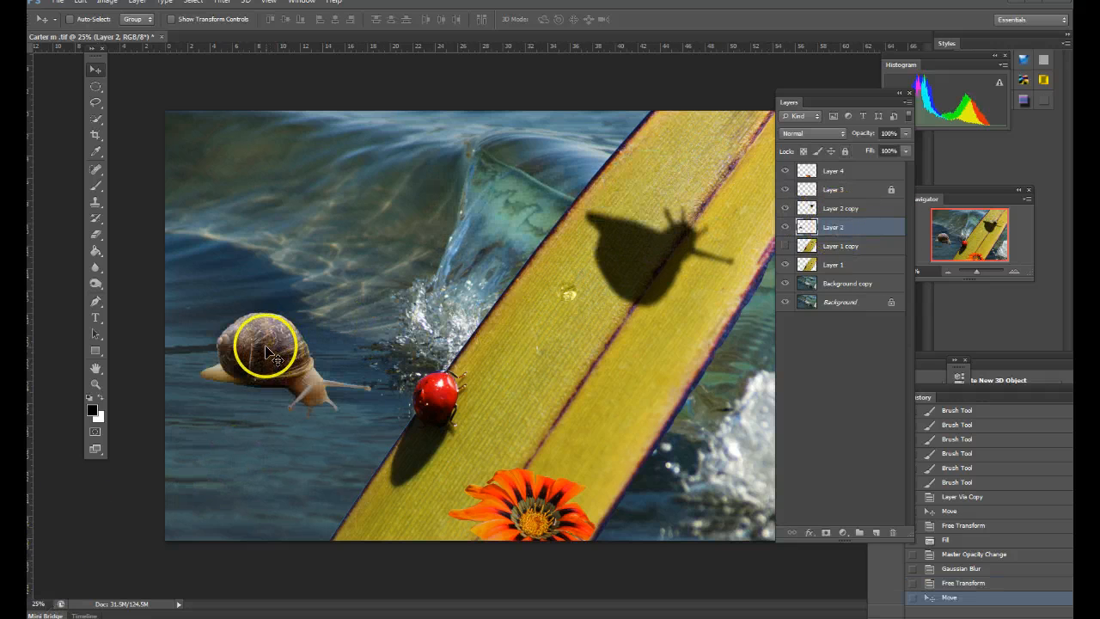
mouse_move(265, 346)
mouse_down()
mouse_move(278, 346)
mouse_move(275, 364)
mouse_move(277, 346)
mouse_up()
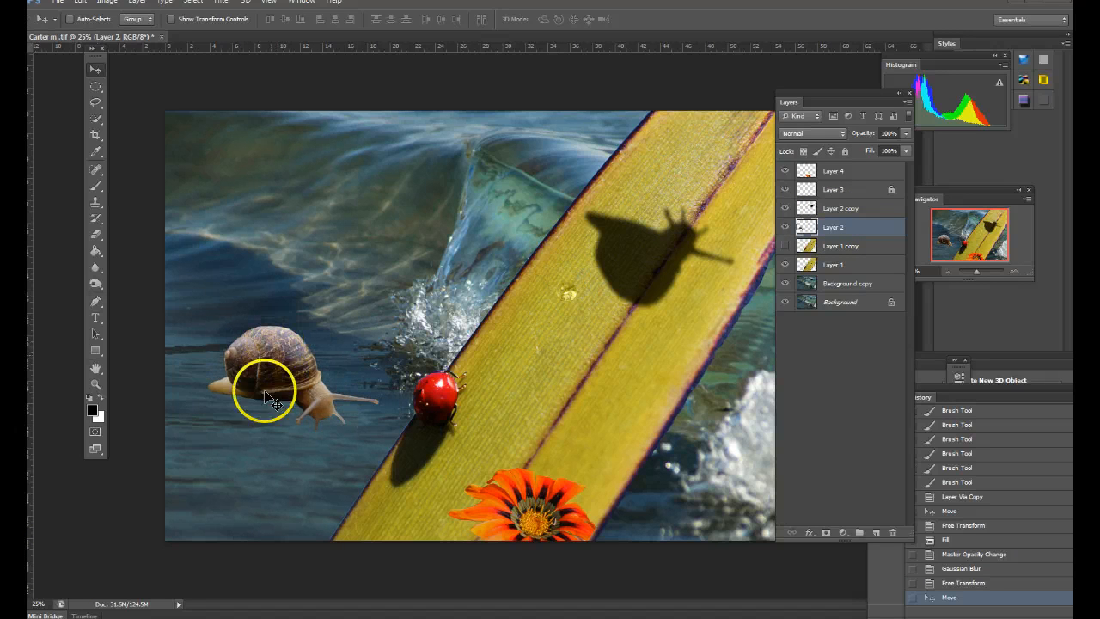
Step: Duplicate the snail's Layer 2 and move the copy slightly below the original snail
key(ctrl+t)
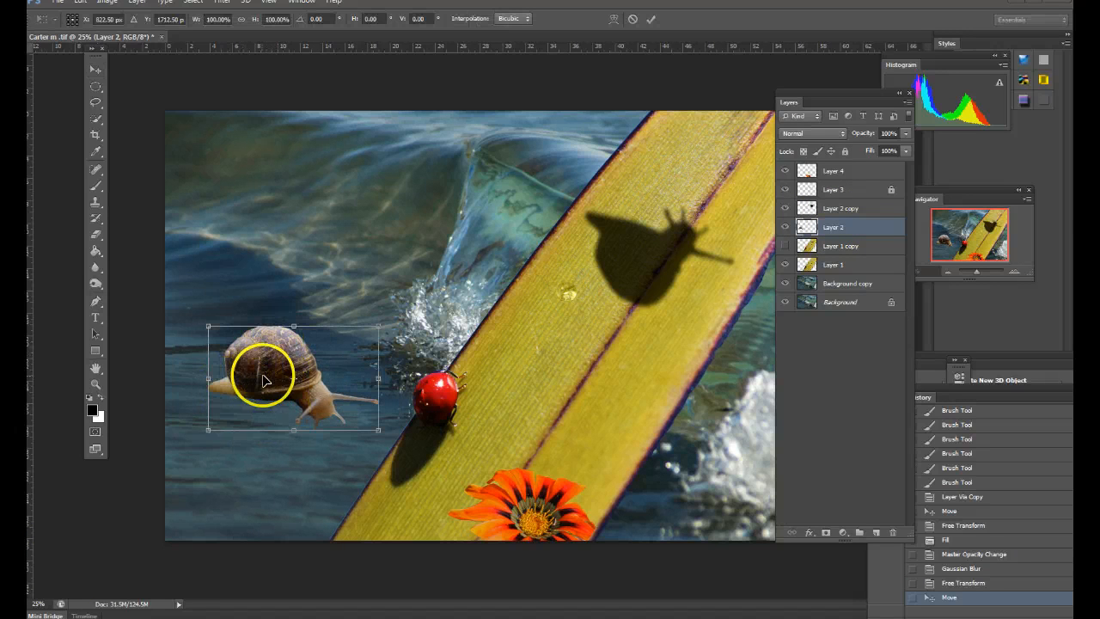
click(650, 20)
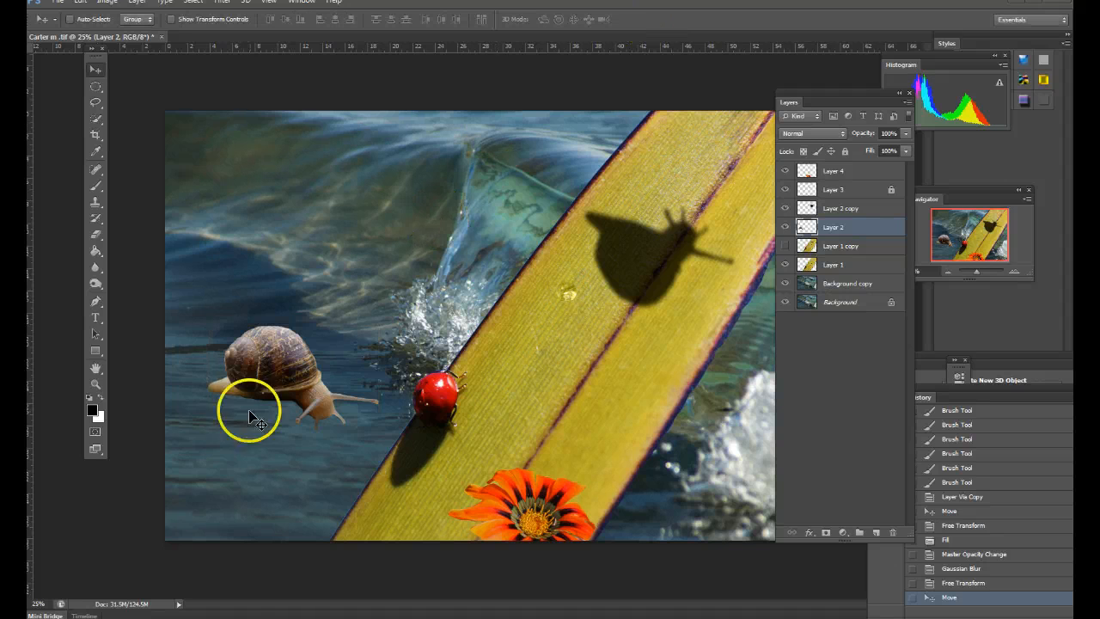
key(ctrl+j)
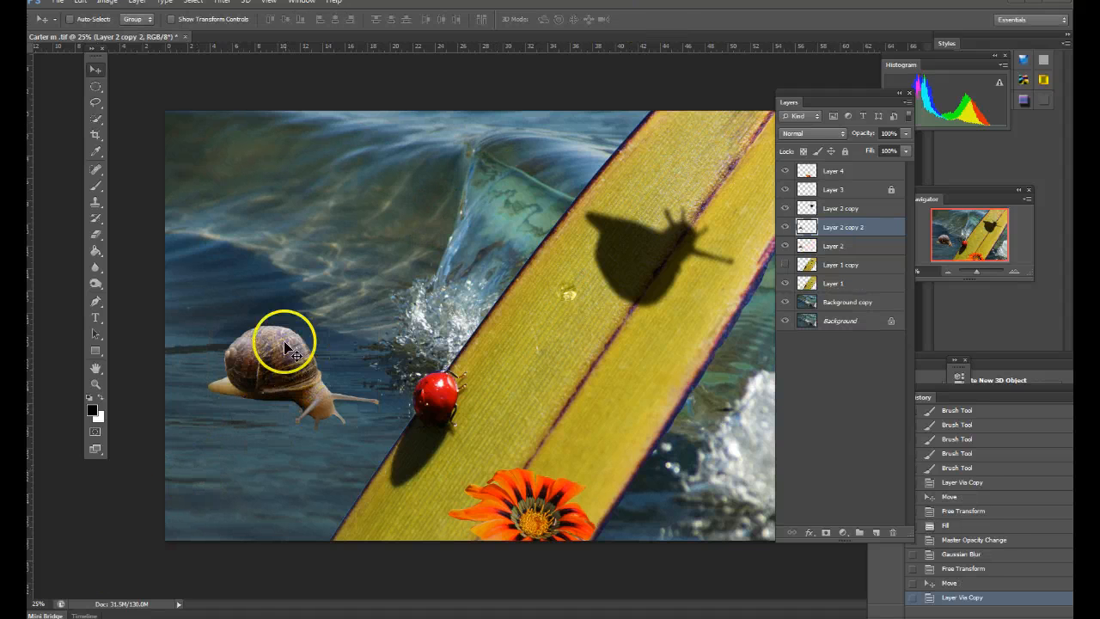
mouse_move(277, 365)
mouse_down()
mouse_move(275, 395)
mouse_move(270, 369)
mouse_up()
right_click(272, 400)
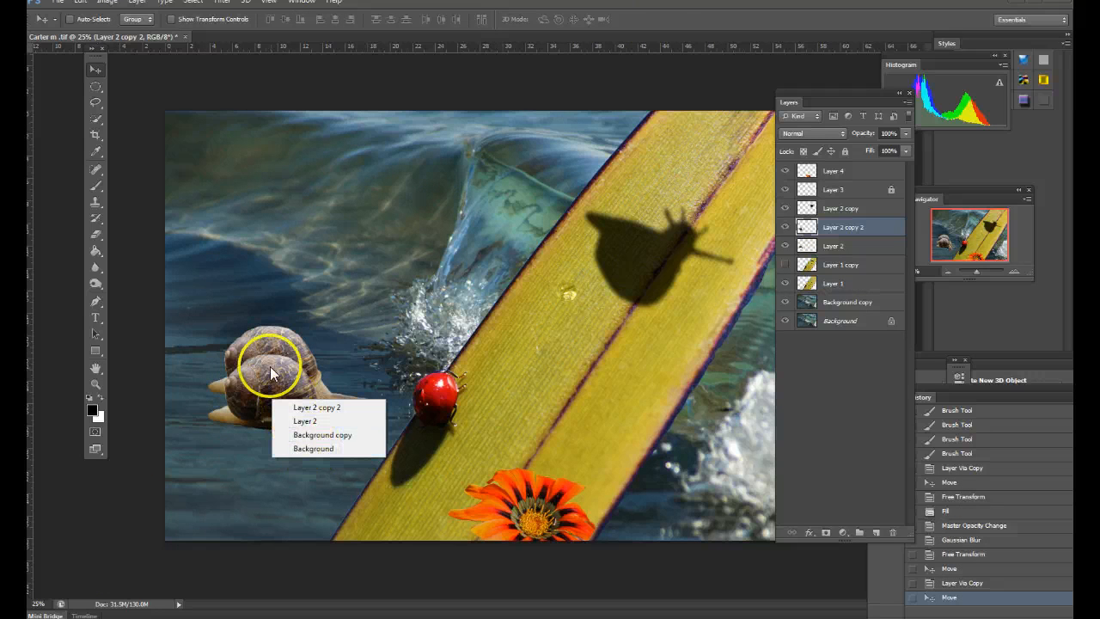
click(339, 235)
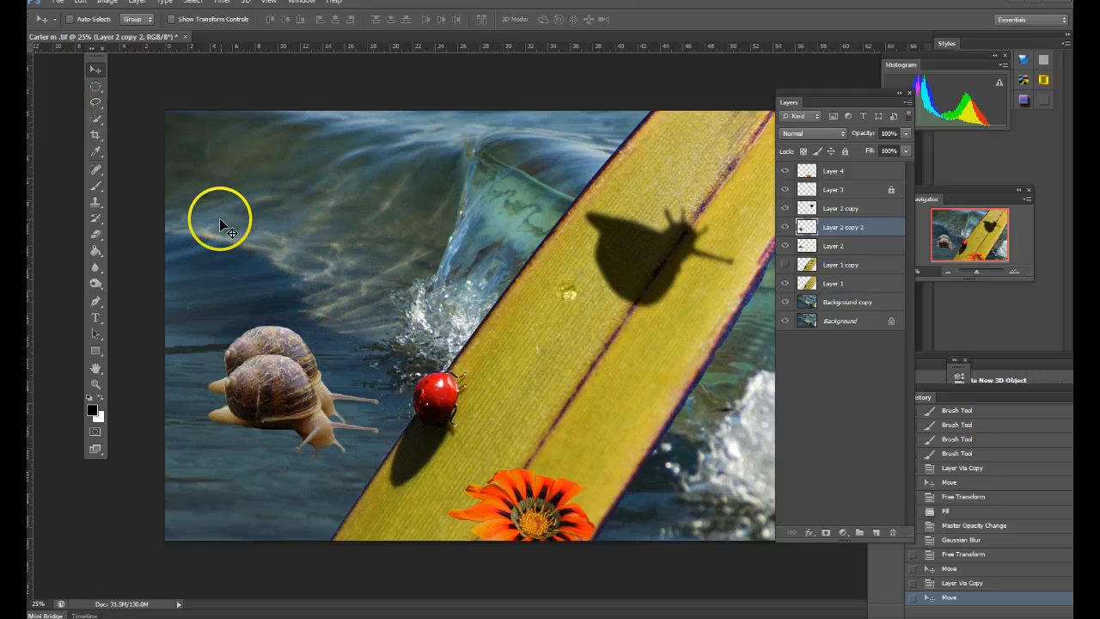
Step: Free-transform the snail copy, flipping it vertically and moving it beneath the original snail
key(ctrl+t)
right_click(281, 412)
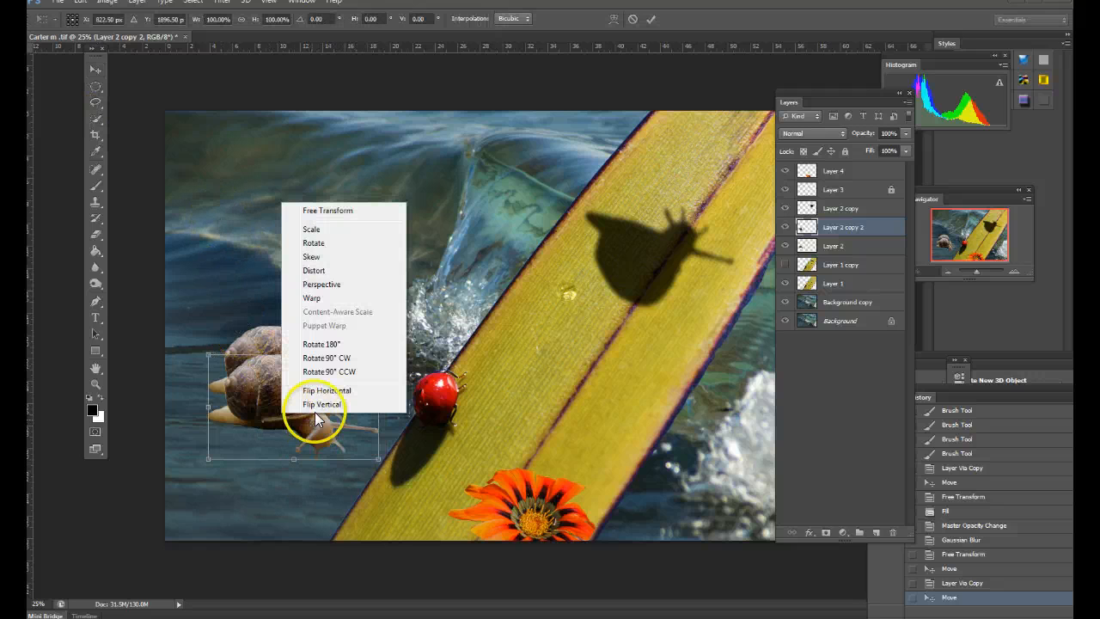
click(318, 404)
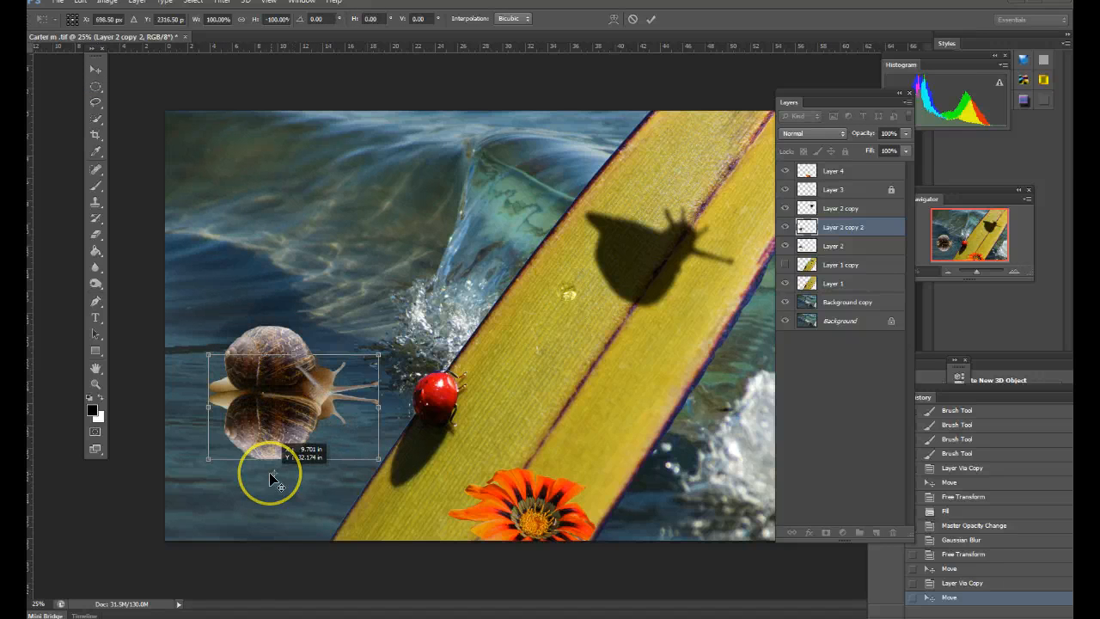
drag(290, 414, 283, 464)
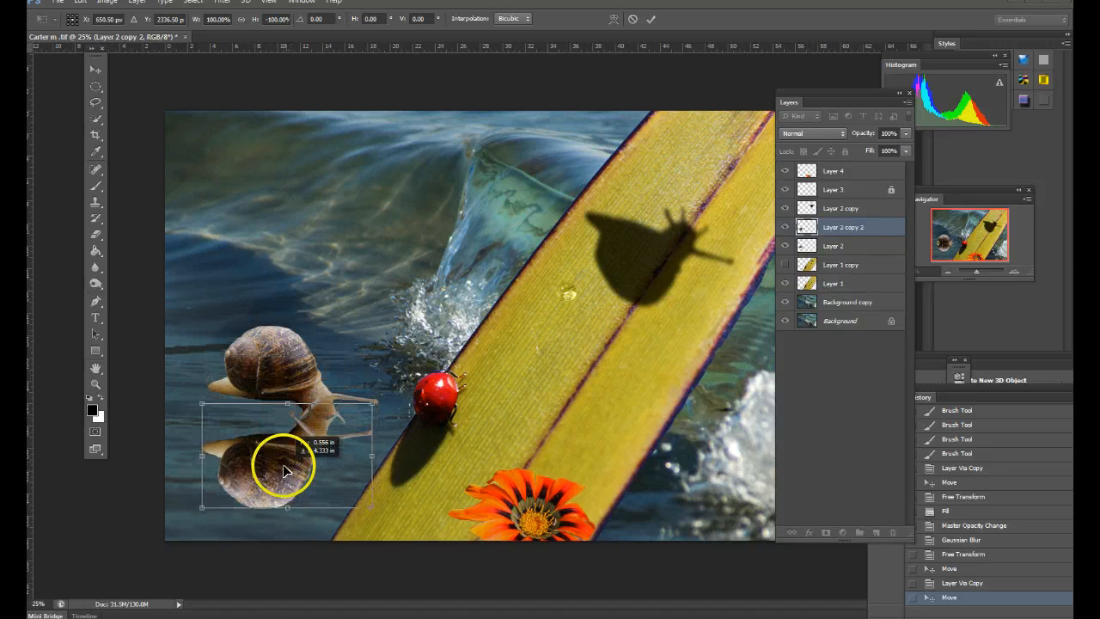
Step: Rotate the flipped copy to about -152.06° and move it closer under the snail
drag(387, 524, 357, 552)
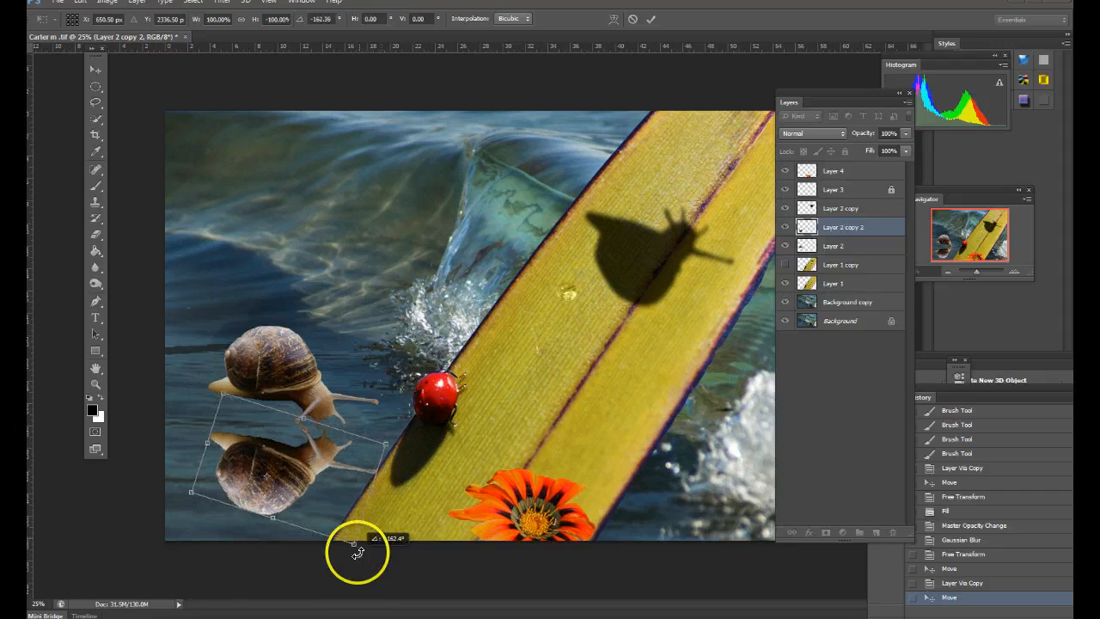
drag(295, 496, 280, 481)
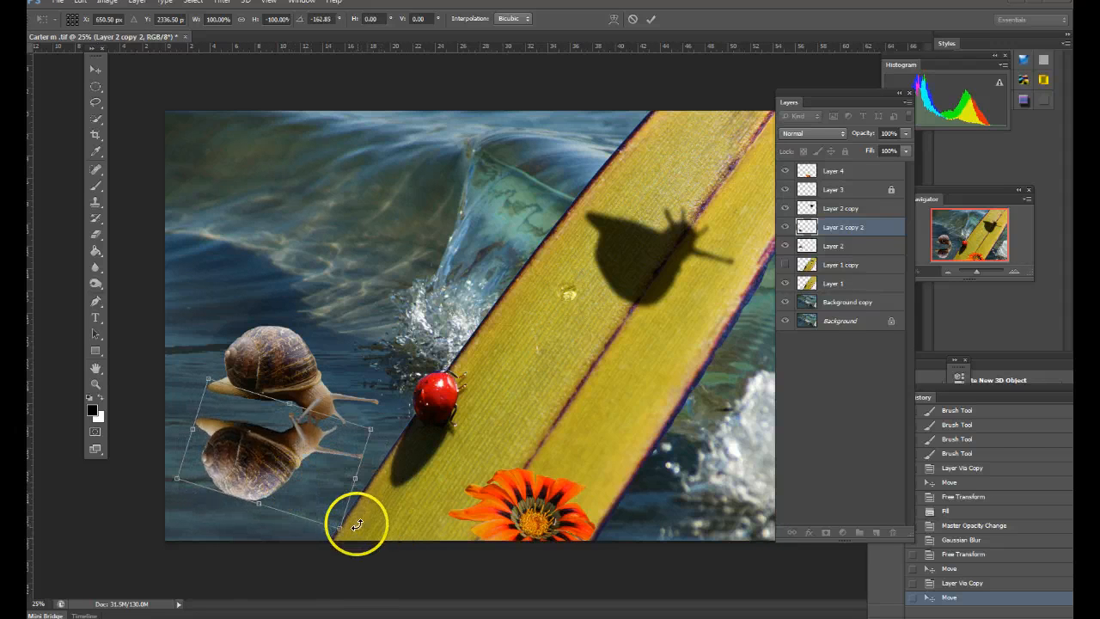
drag(356, 525, 356, 535)
drag(312, 484, 303, 486)
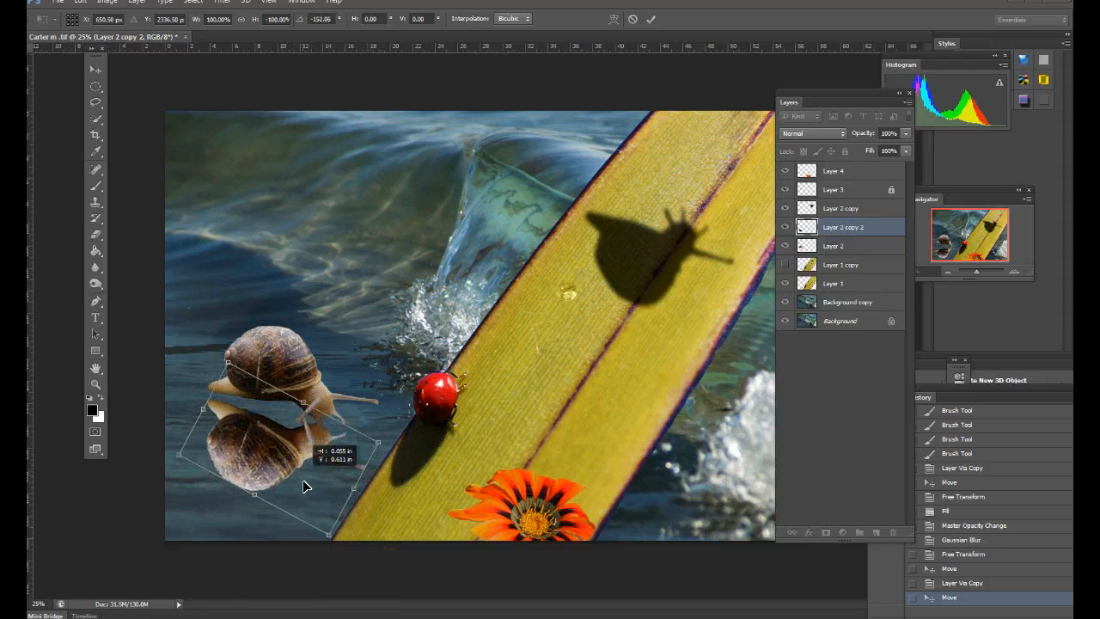
Step: Nudge the flipped copy up until it meets the snail's underside, and apply the transform
key(shift+Up)
key(shift+Up)
key(shift+Up)
key(shift+Up)
key(shift+Up)
key(shift+Up)
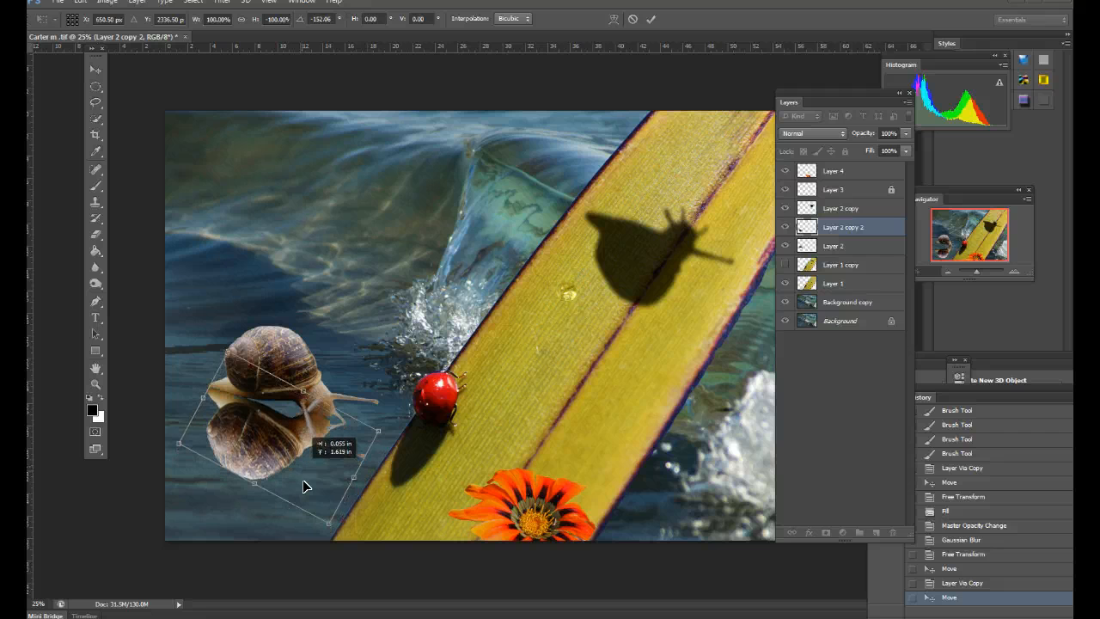
click(652, 19)
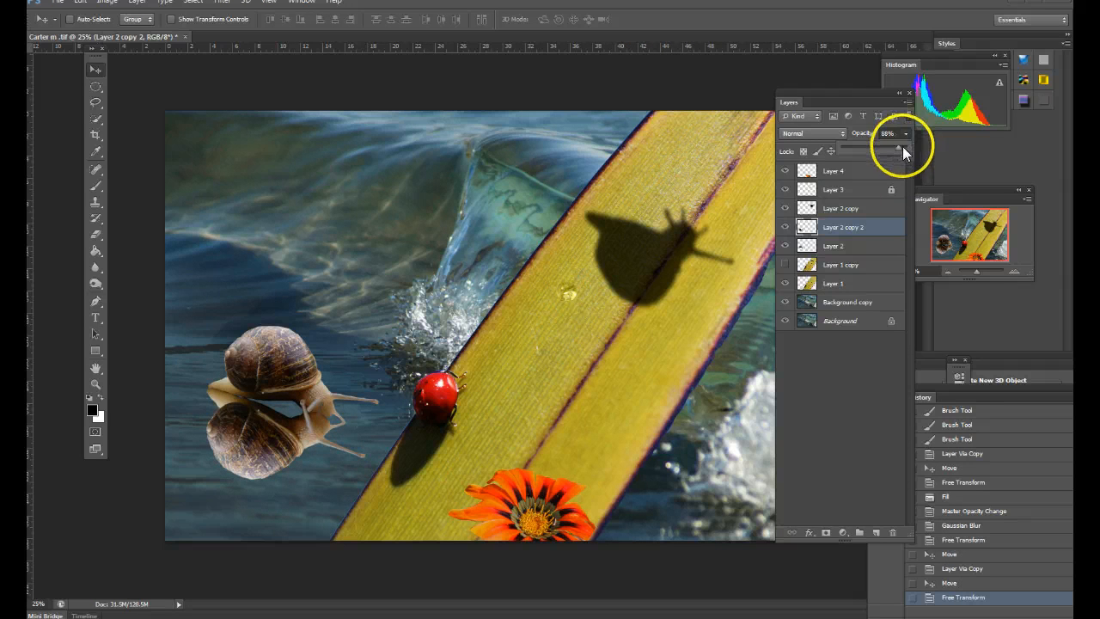
Step: Set the flipped copy's opacity to 31% and lightly erase its tail end with the Eraser at 24% opacity
drag(902, 147, 876, 149)
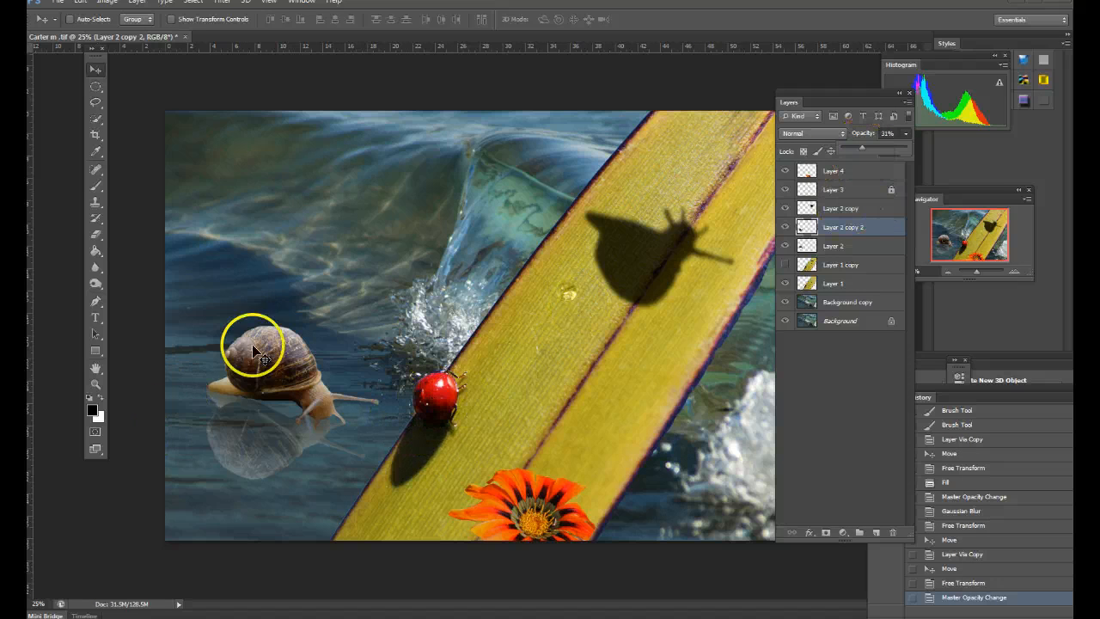
click(98, 235)
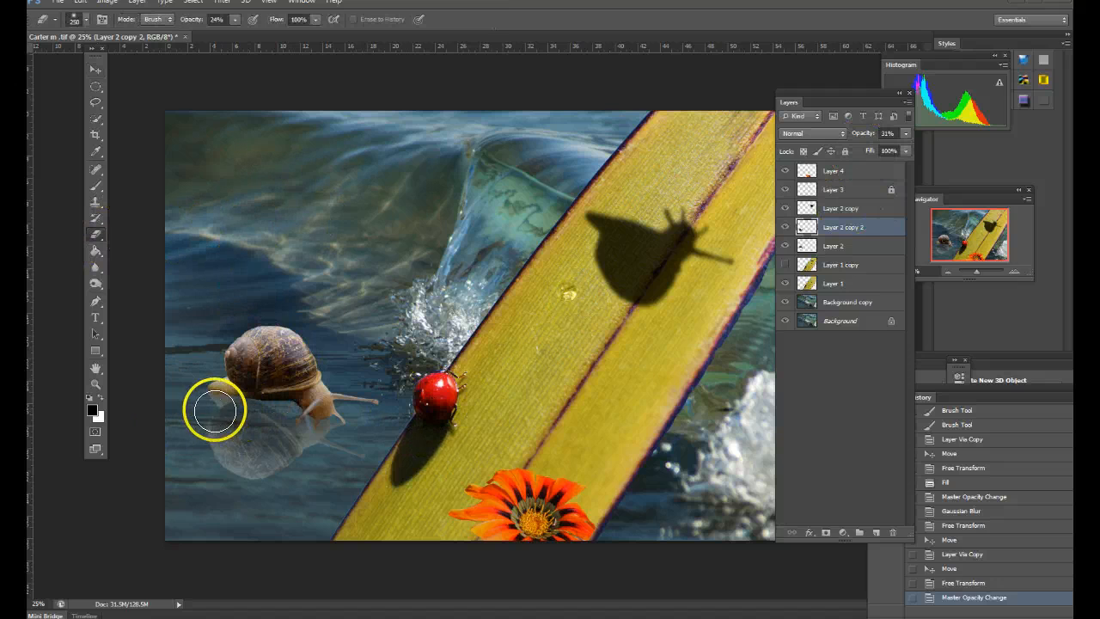
mouse_move(215, 409)
mouse_down()
mouse_move(209, 400)
mouse_move(220, 410)
mouse_up()
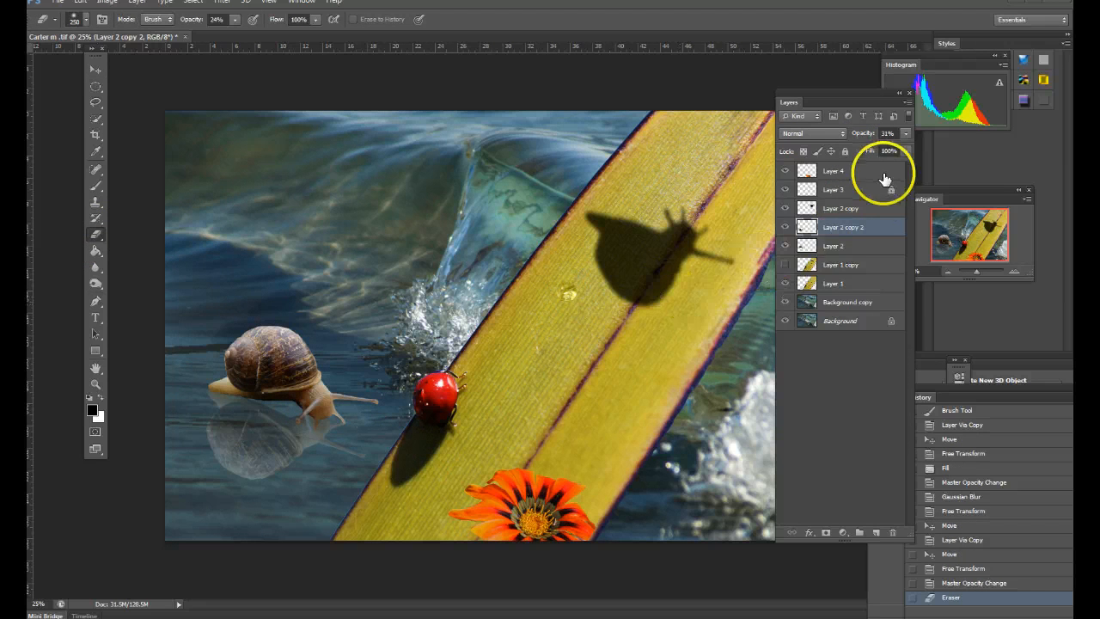
Step: Select the original snail's Layer 2 and softly erase along its underside with the Eraser at 24% opacity
click(784, 227)
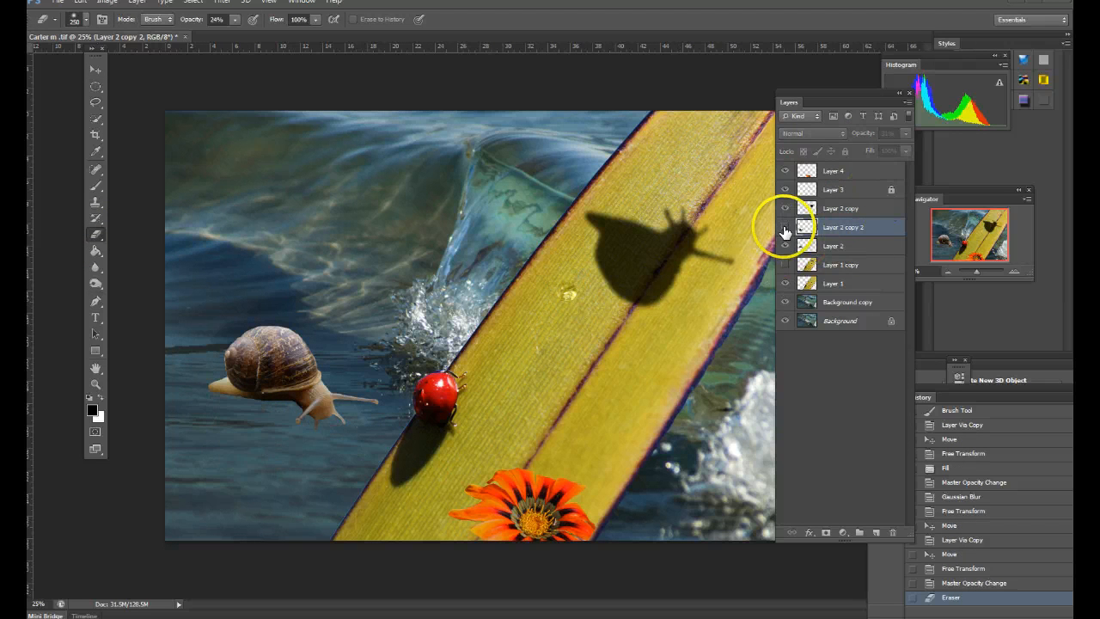
click(850, 248)
mouse_move(231, 405)
mouse_down()
mouse_move(214, 396)
mouse_move(227, 410)
mouse_move(280, 412)
mouse_move(338, 436)
mouse_up()
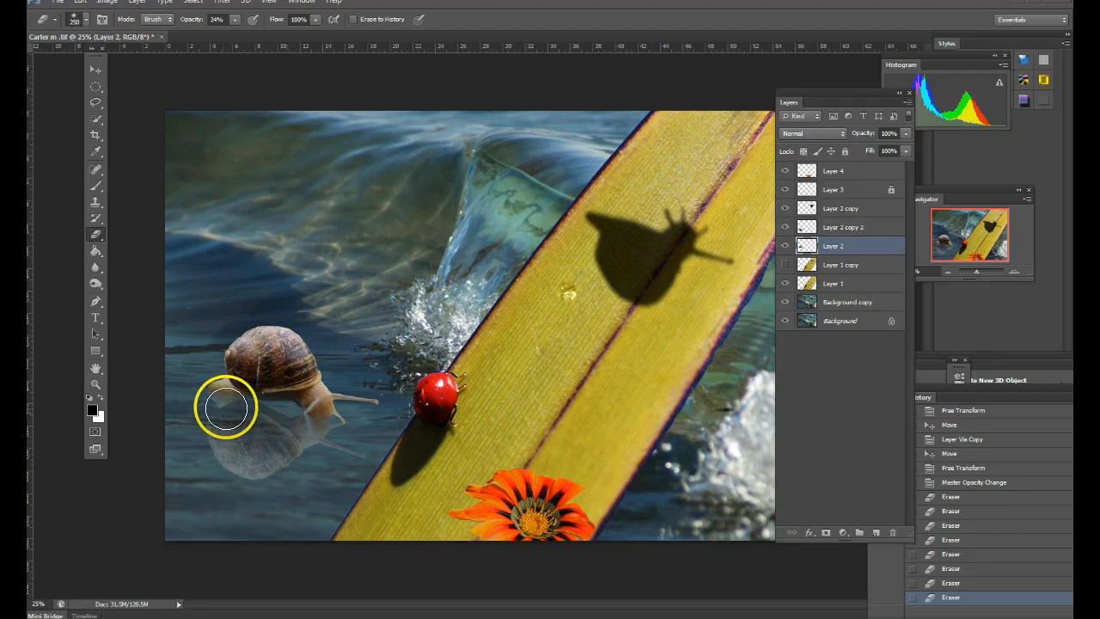
mouse_move(262, 417)
mouse_down()
mouse_move(491, 538)
mouse_move(453, 562)
mouse_move(356, 572)
mouse_up()
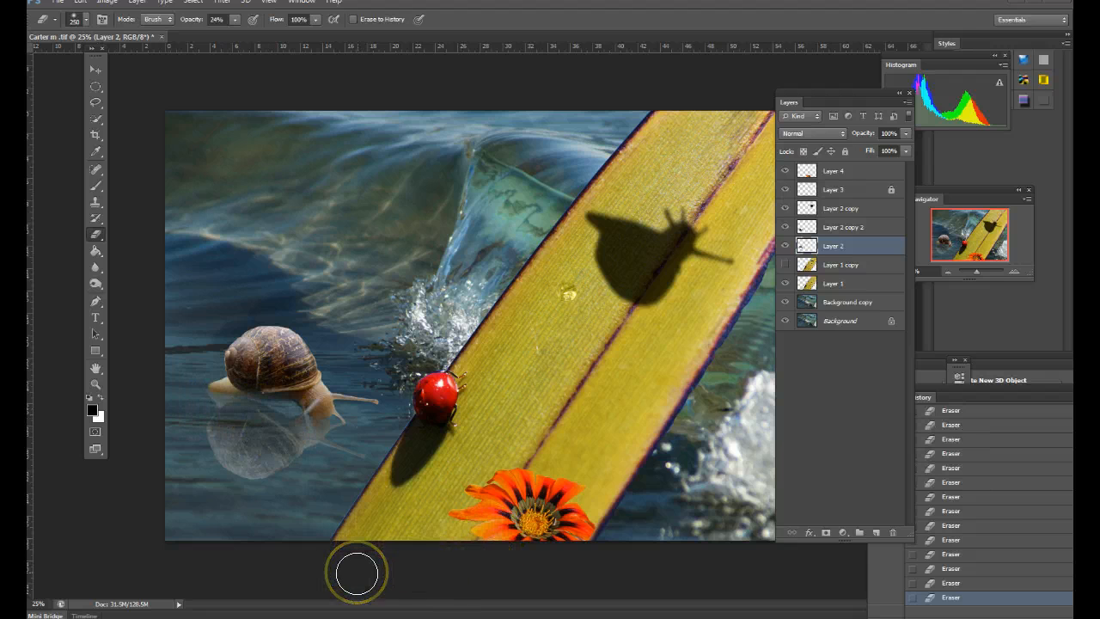